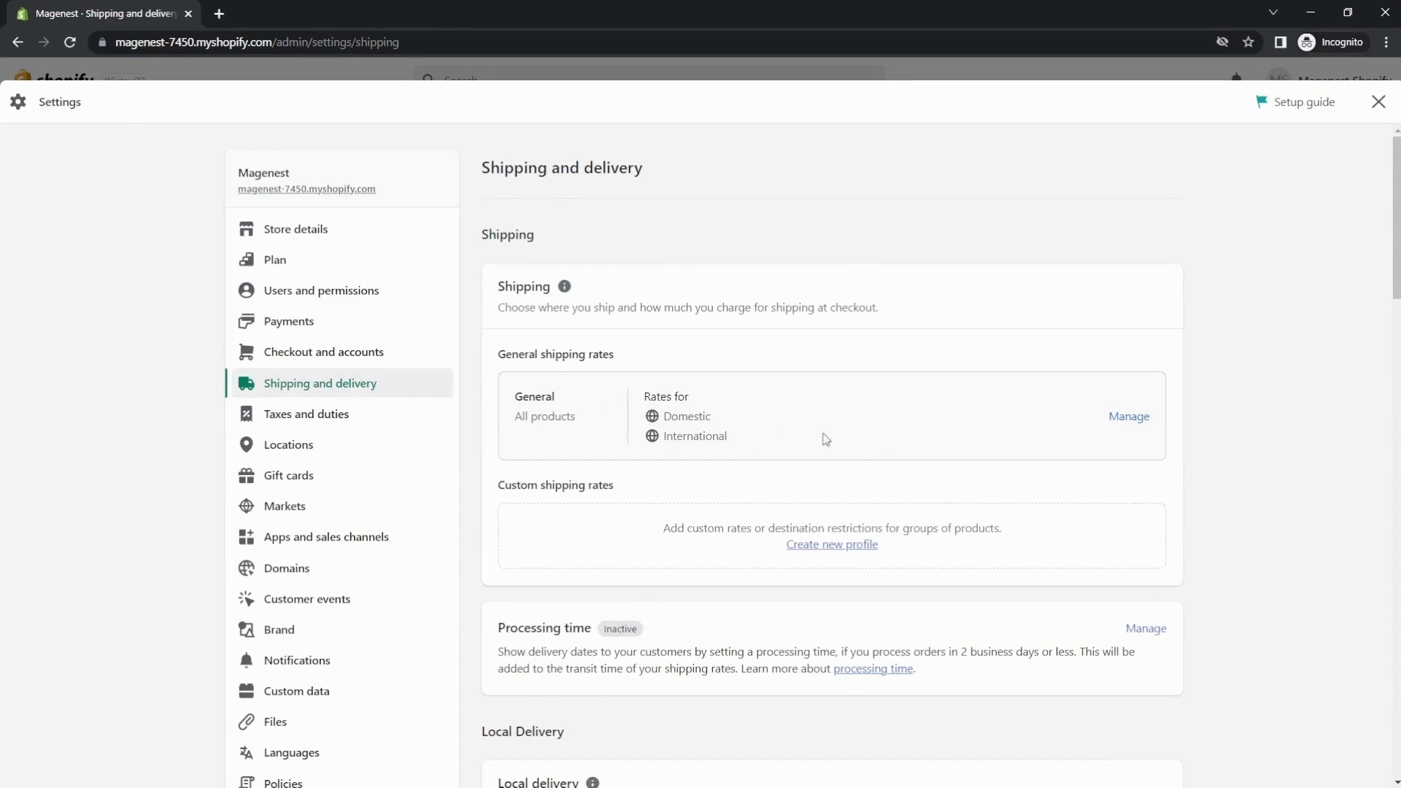
Step: Open the General shipping rates profile for managing its zones and rates
scroll(694, 557, down, 2)
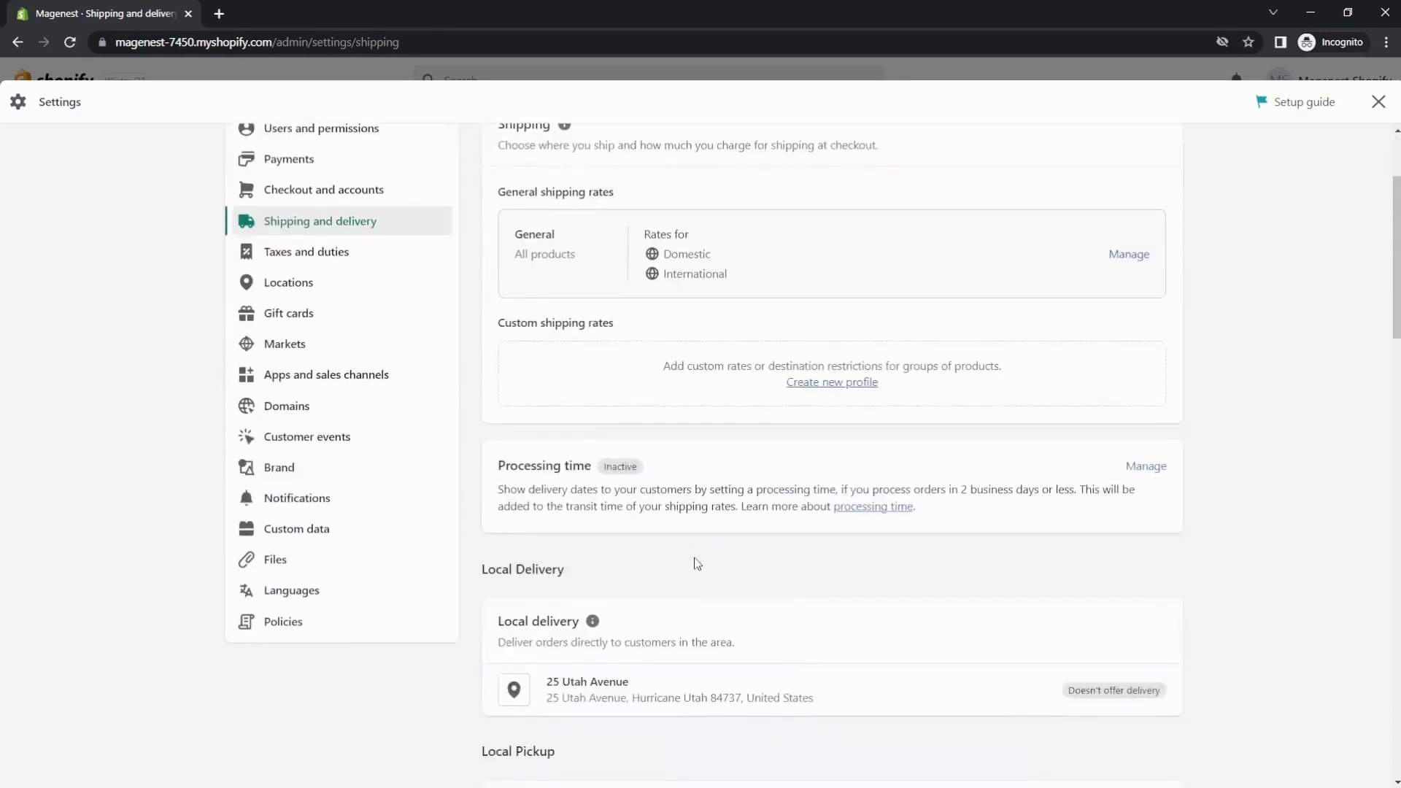
scroll(694, 556, up, 2)
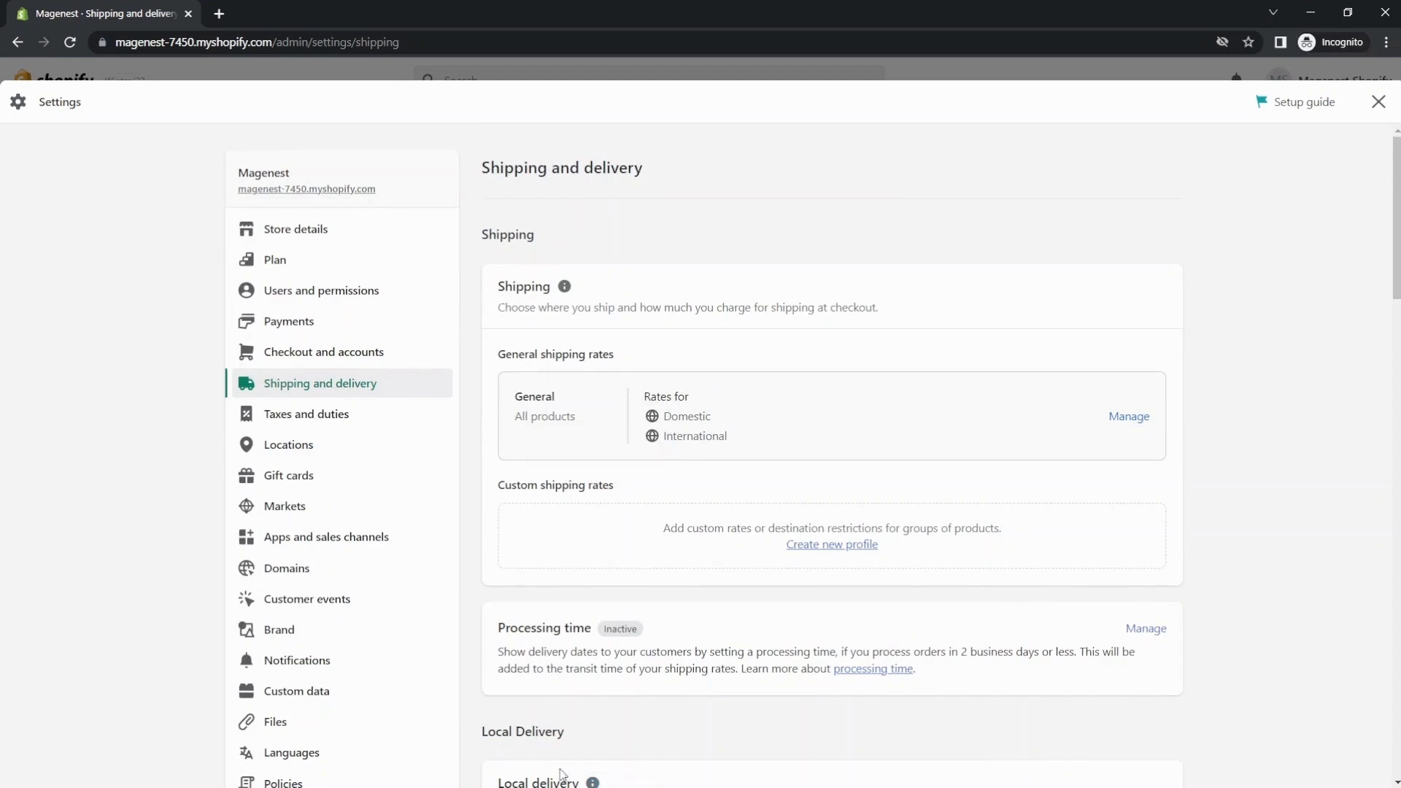
click(490, 779)
click(1137, 416)
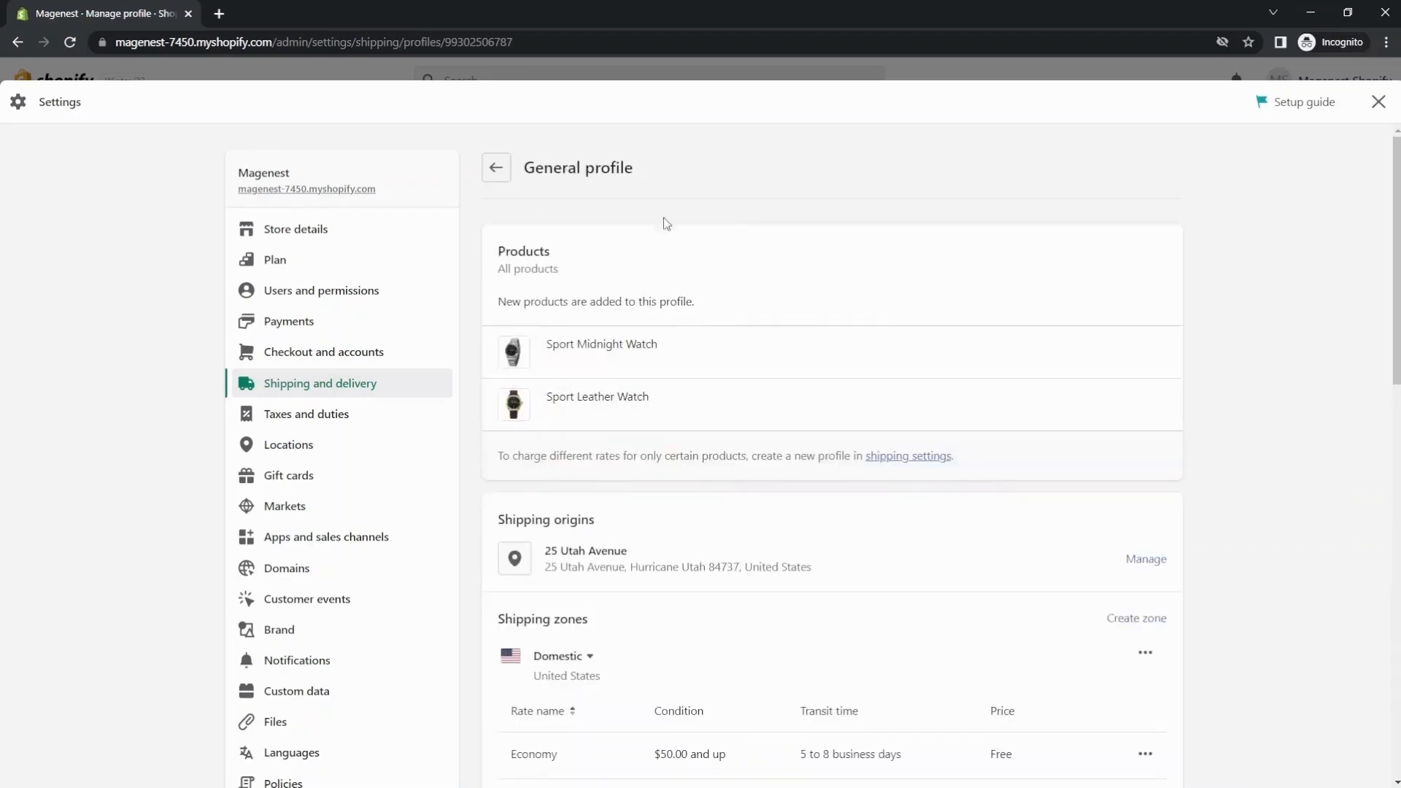
Step: Look over the Domestic shipping zone and view the actions available for its Economy rate for orders of $50.00 and up
scroll(580, 411, down, 3)
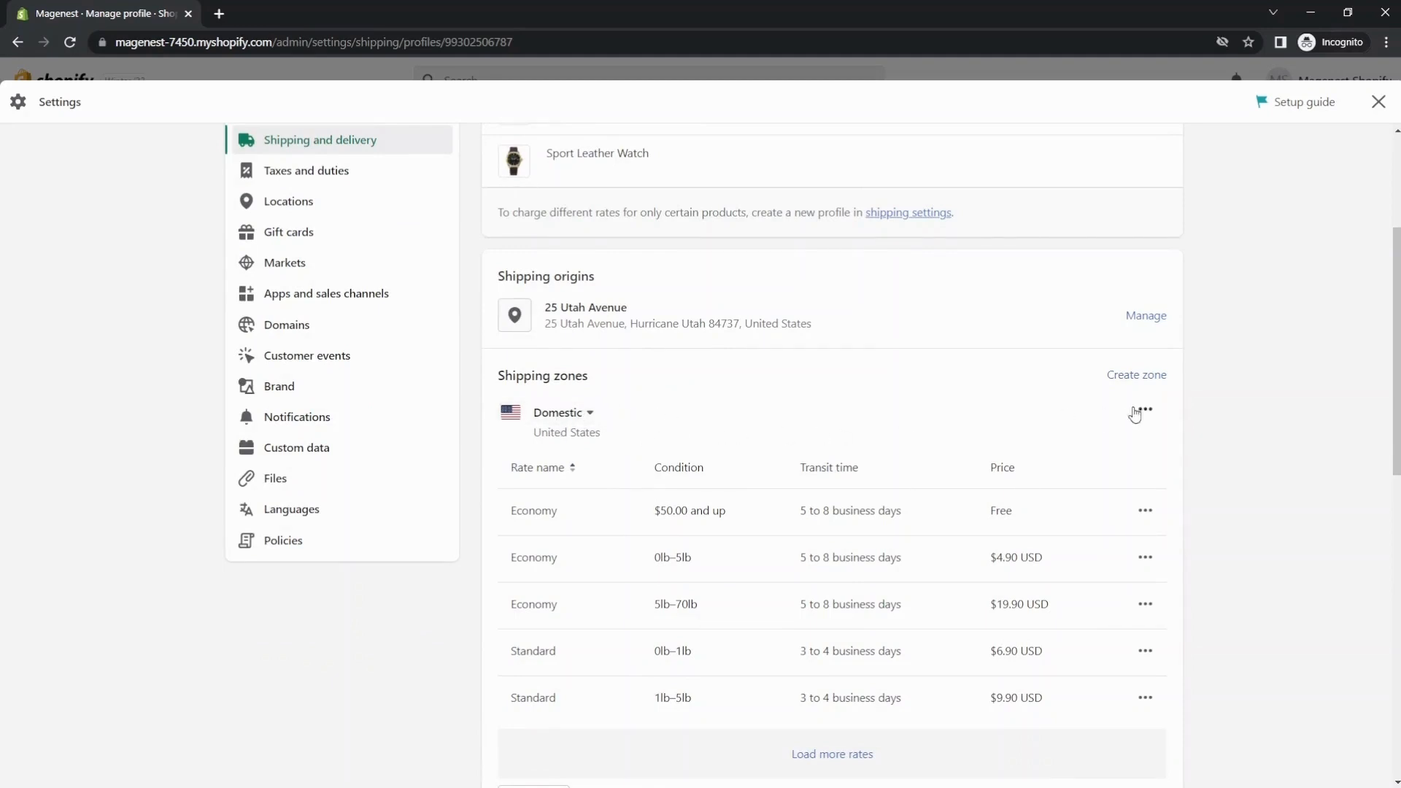
click(1149, 512)
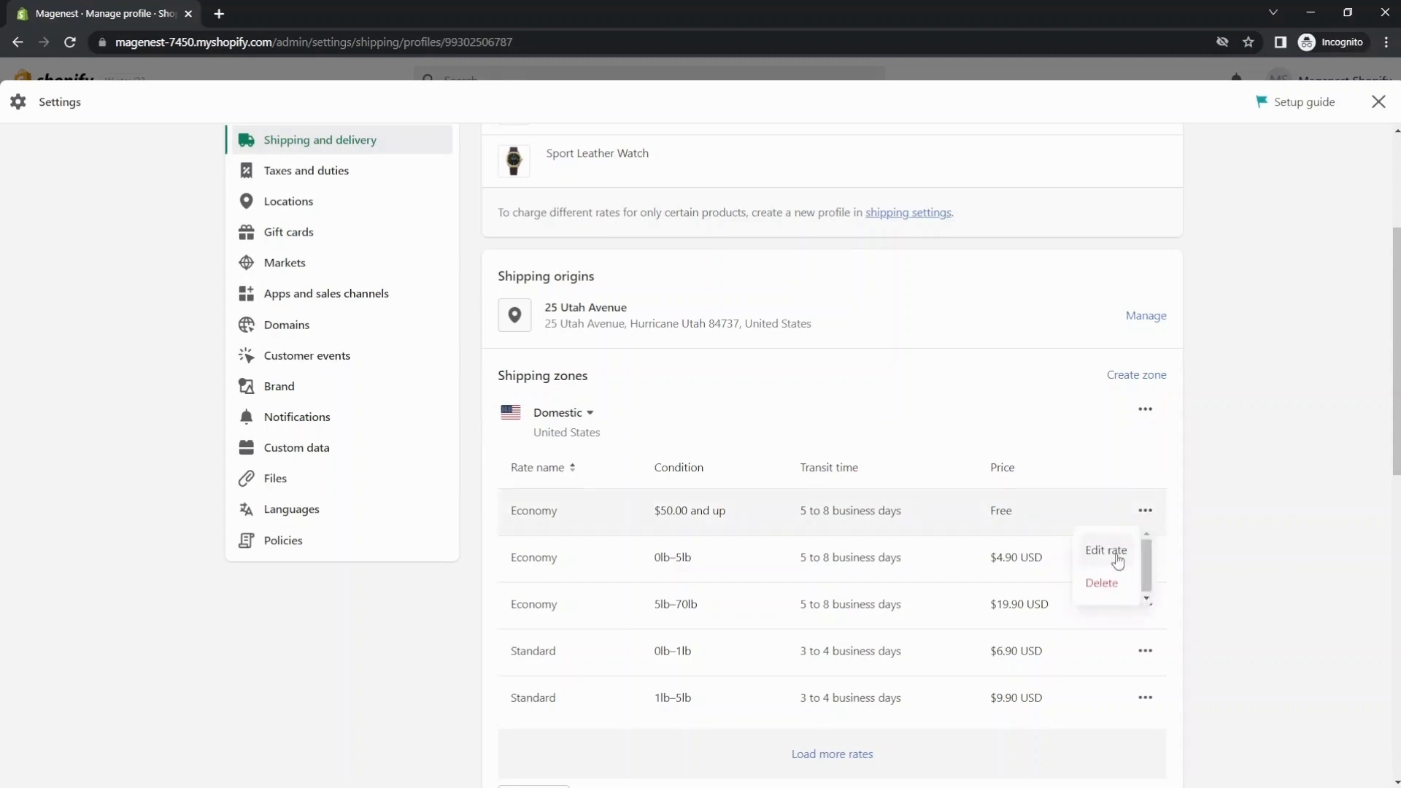
click(1175, 412)
Step: Start a new self-set Domestic rate with Standard (3 to 4 business days) transit time and a price of $4.99
scroll(1101, 424, down, 4)
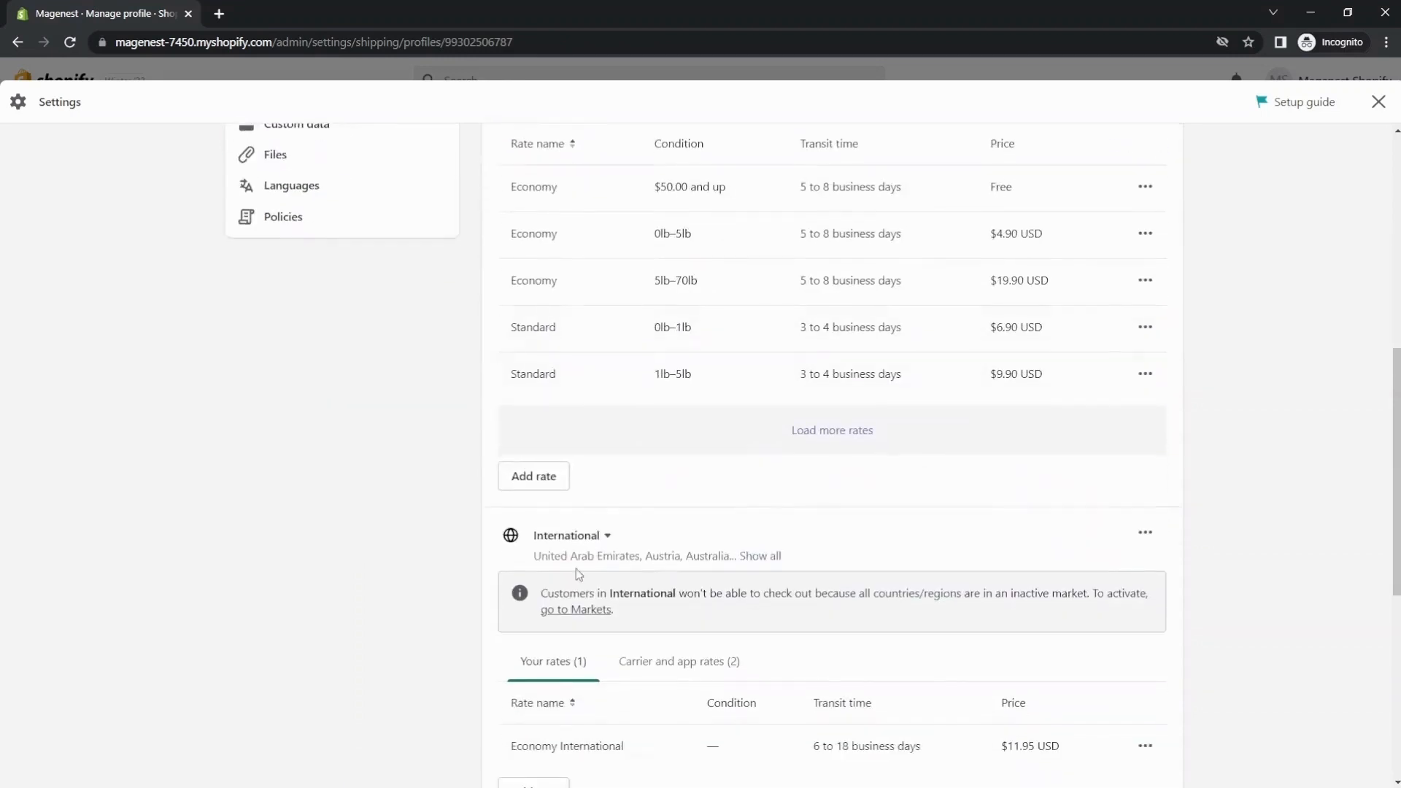
click(540, 477)
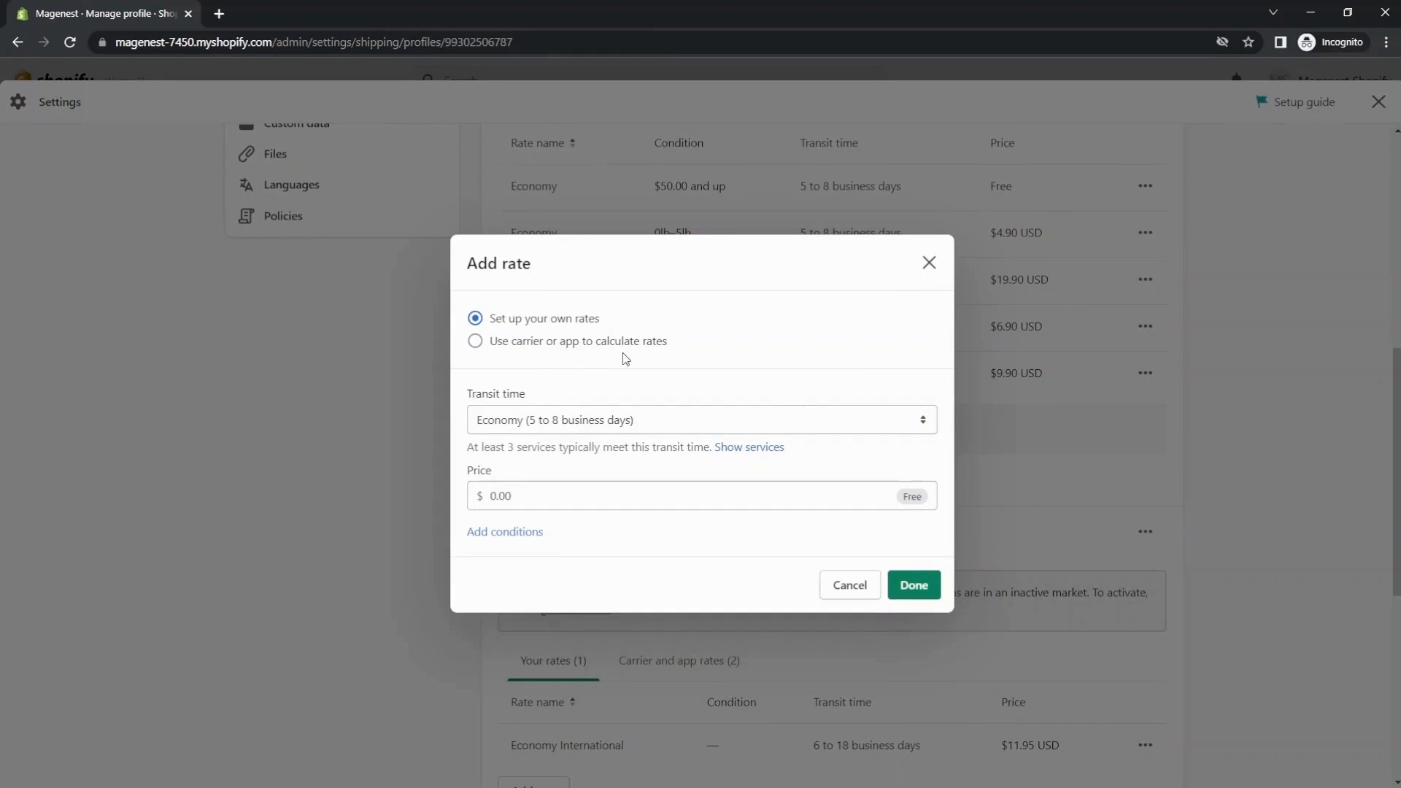
click(475, 341)
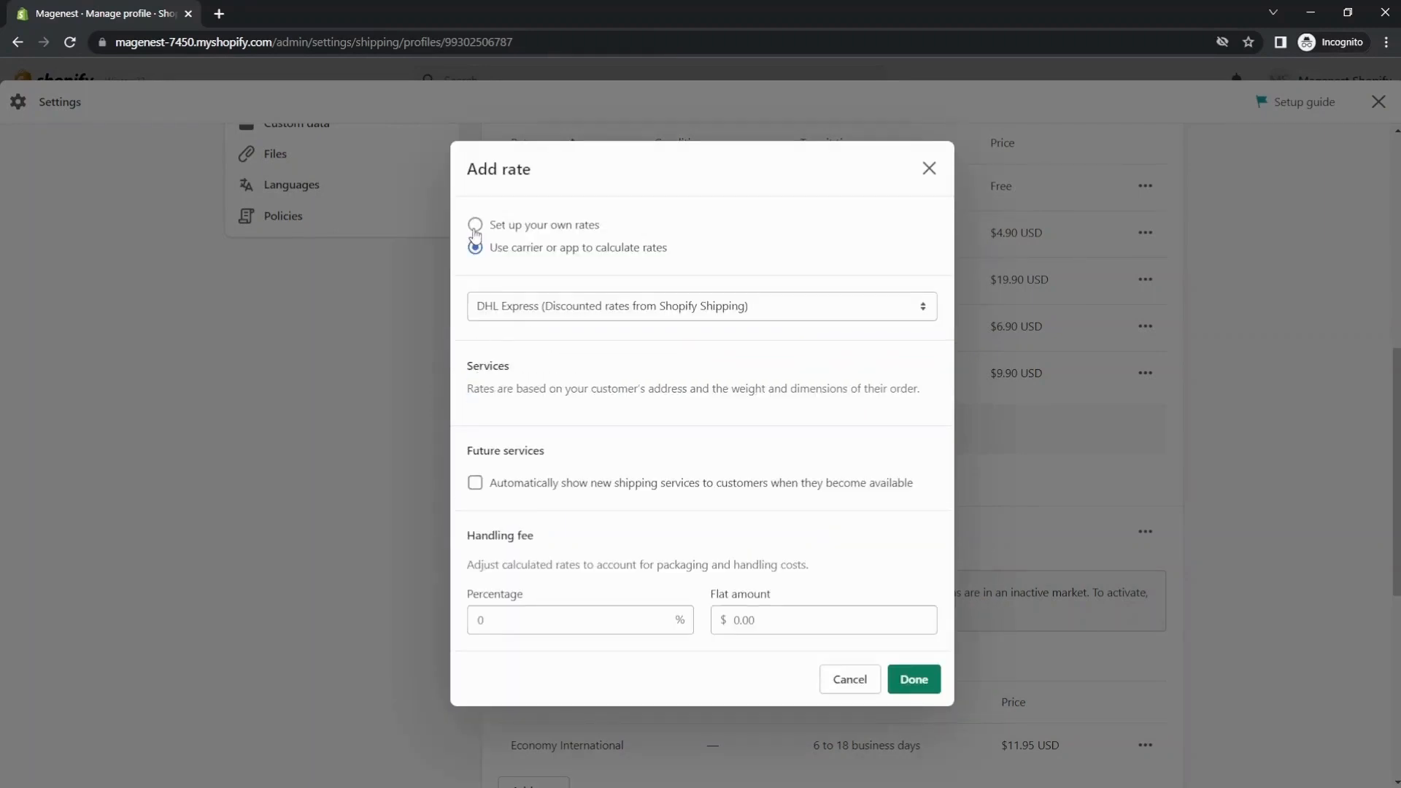
click(474, 227)
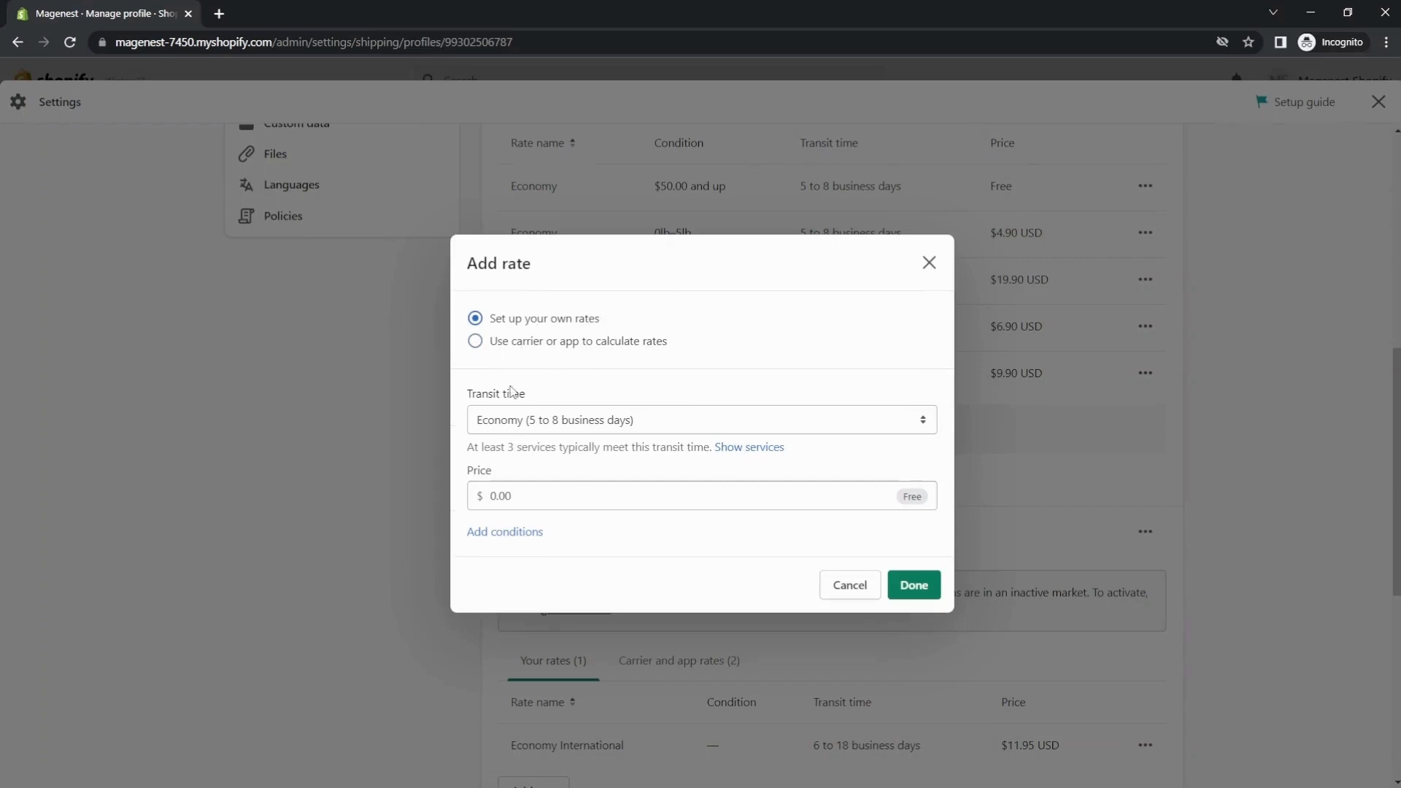
click(674, 422)
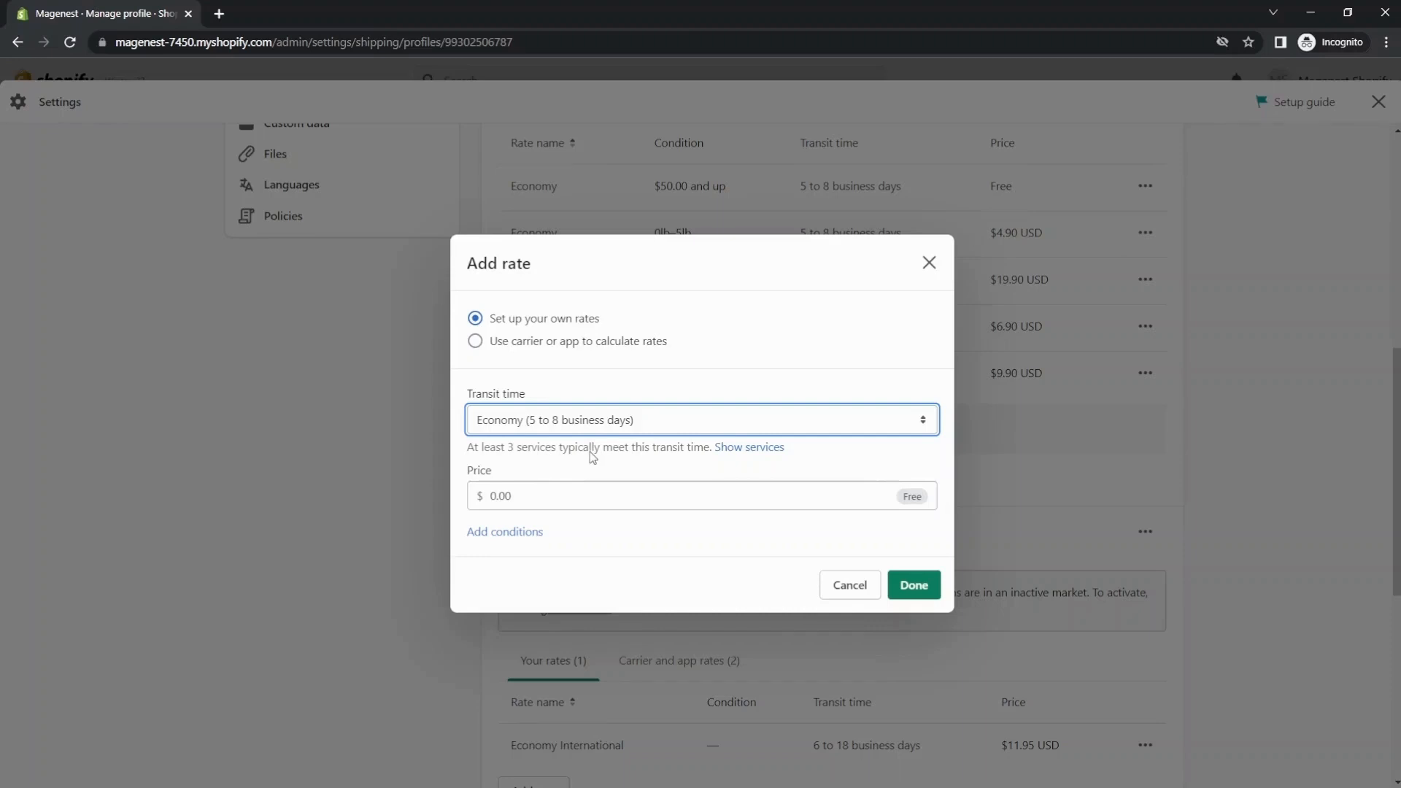
key(Down)
click(496, 497)
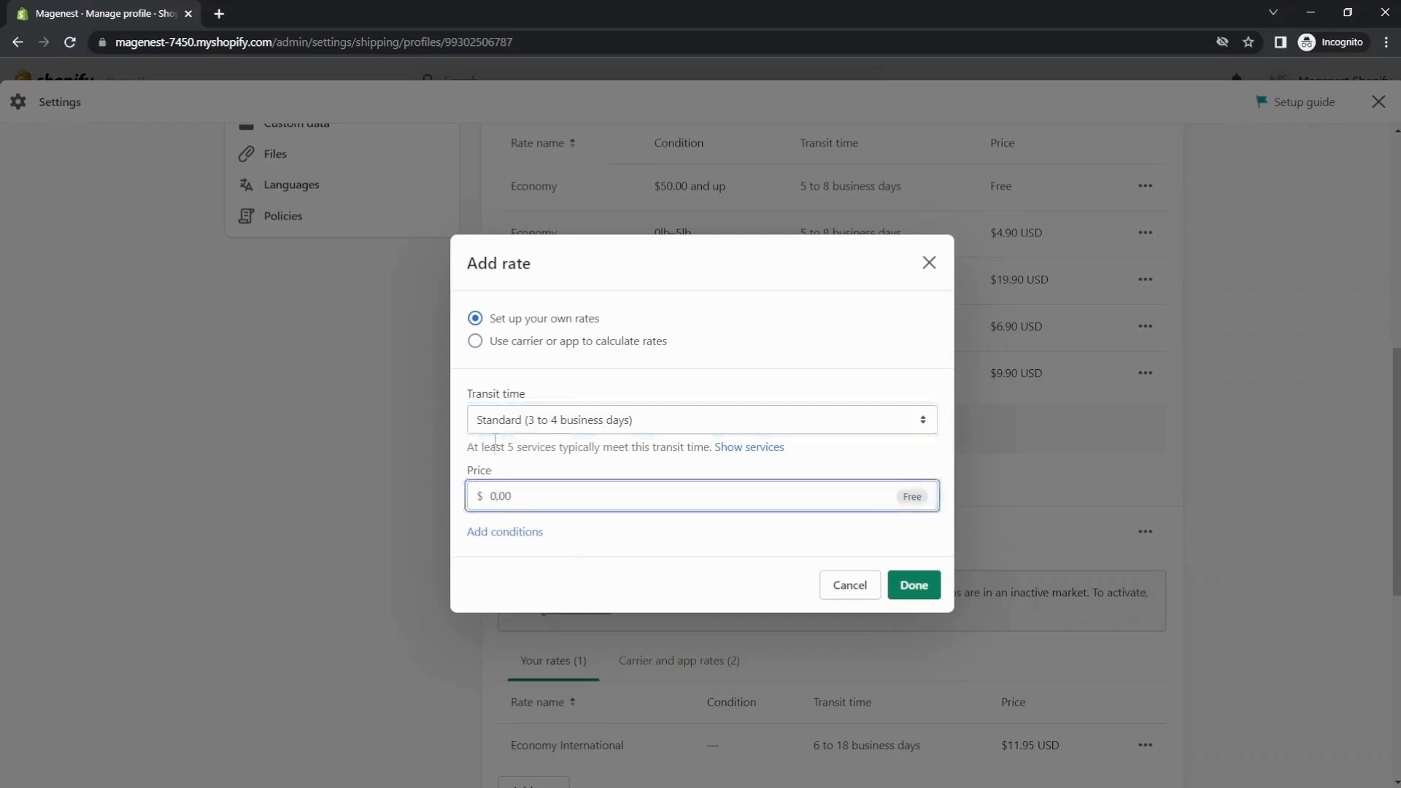
key(BackSpace)
text(4.99)
Step: Add a condition based on order price with a maximum of $300 and finish adding the rate
click(531, 535)
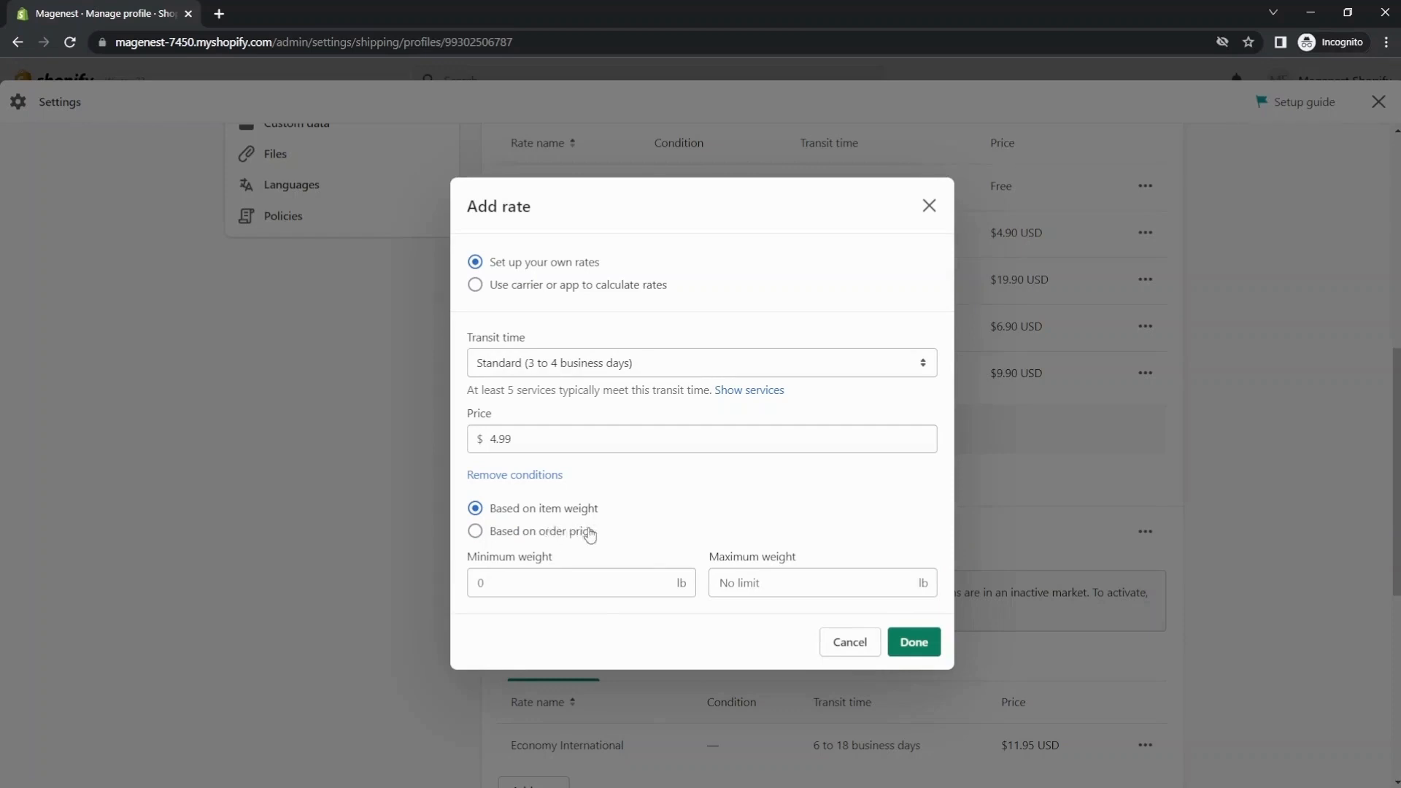
click(475, 531)
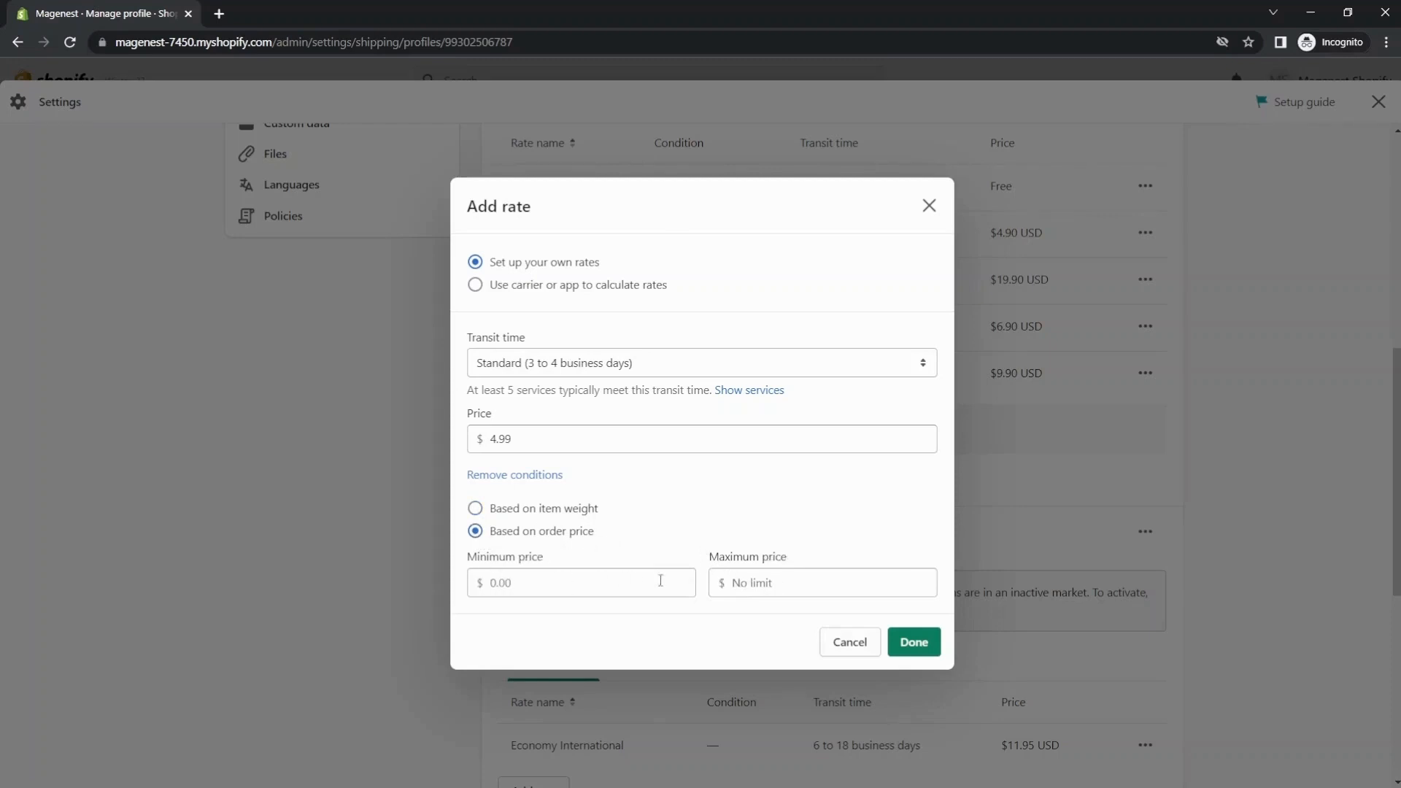
click(814, 582)
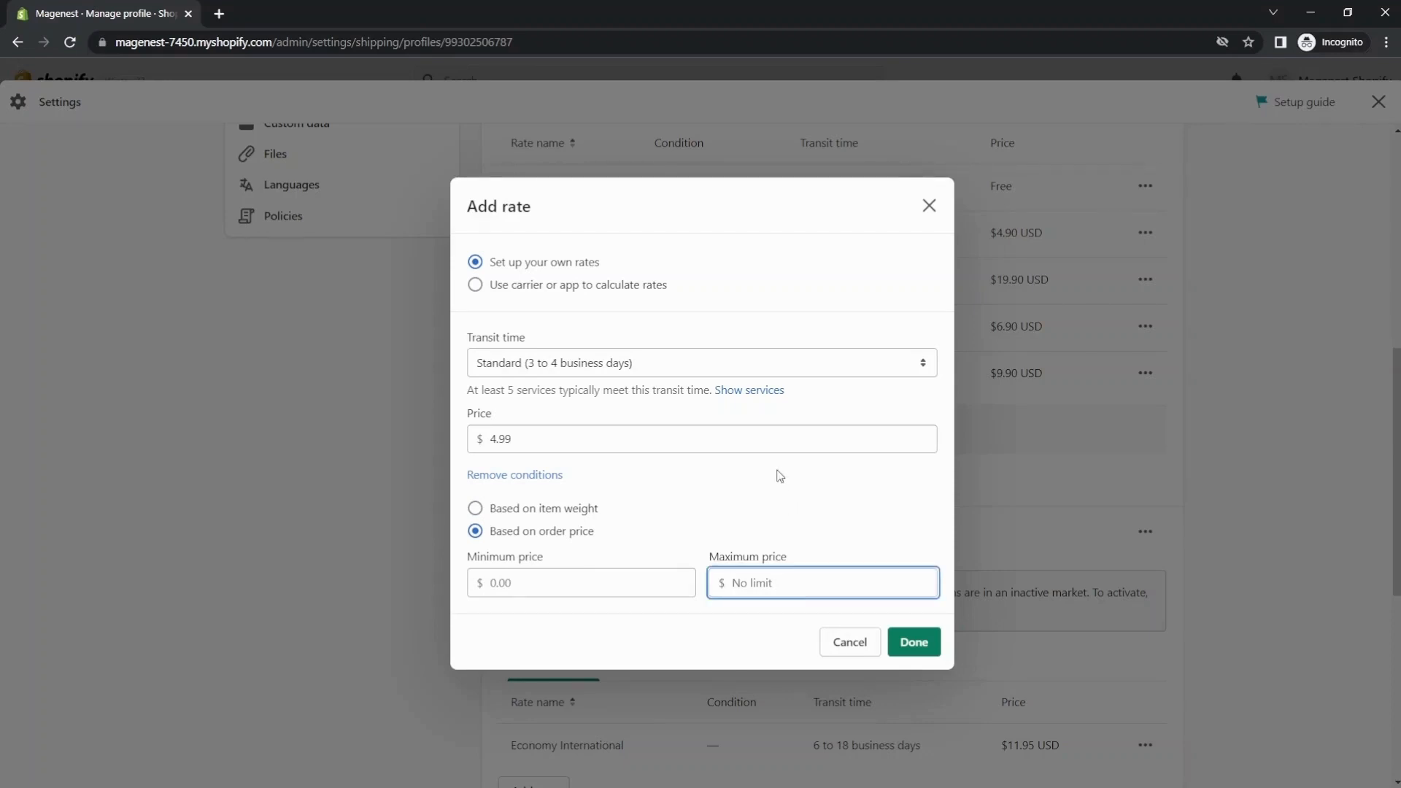
text(300)
click(910, 642)
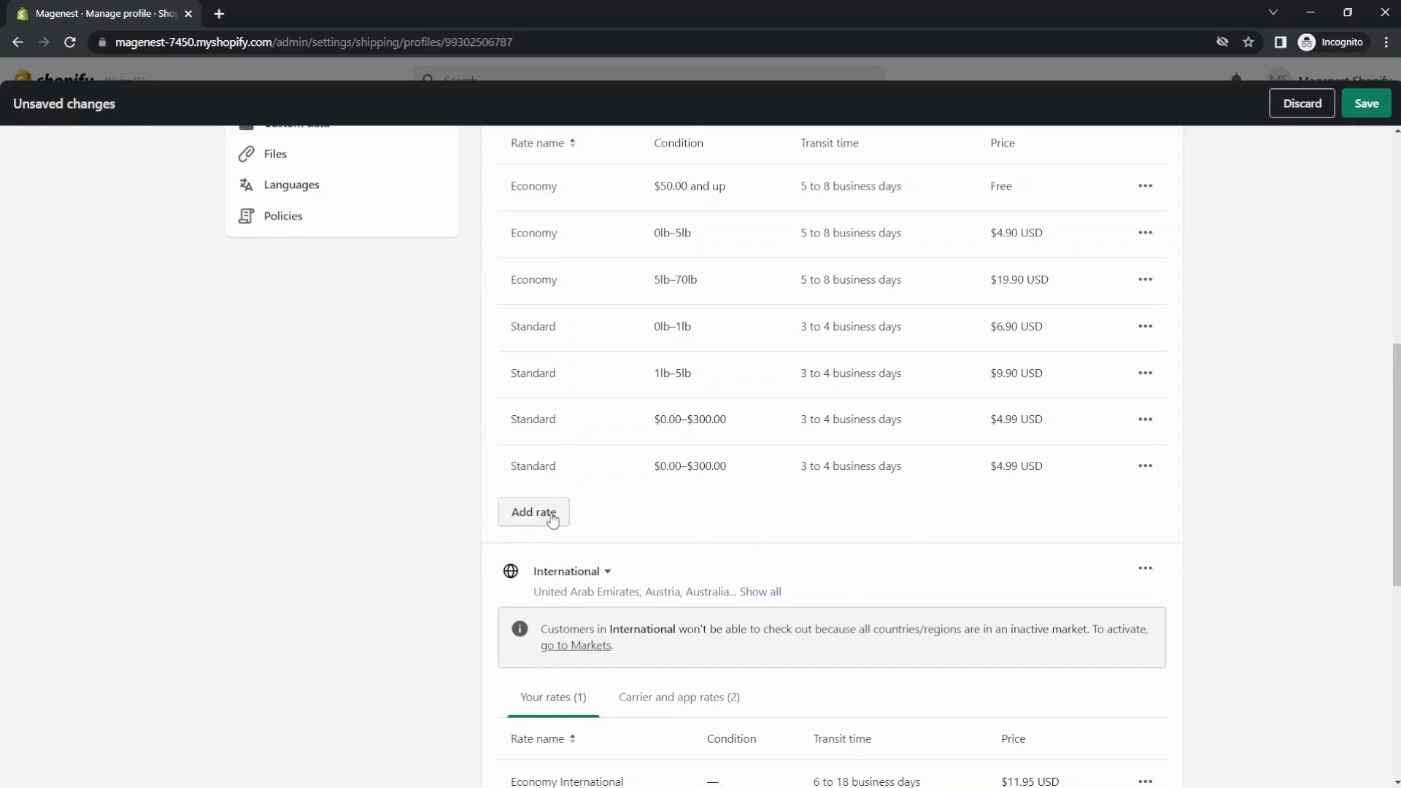
Step: View the actions for the last Domestic rate and expand the full country list of the International zone
click(1144, 474)
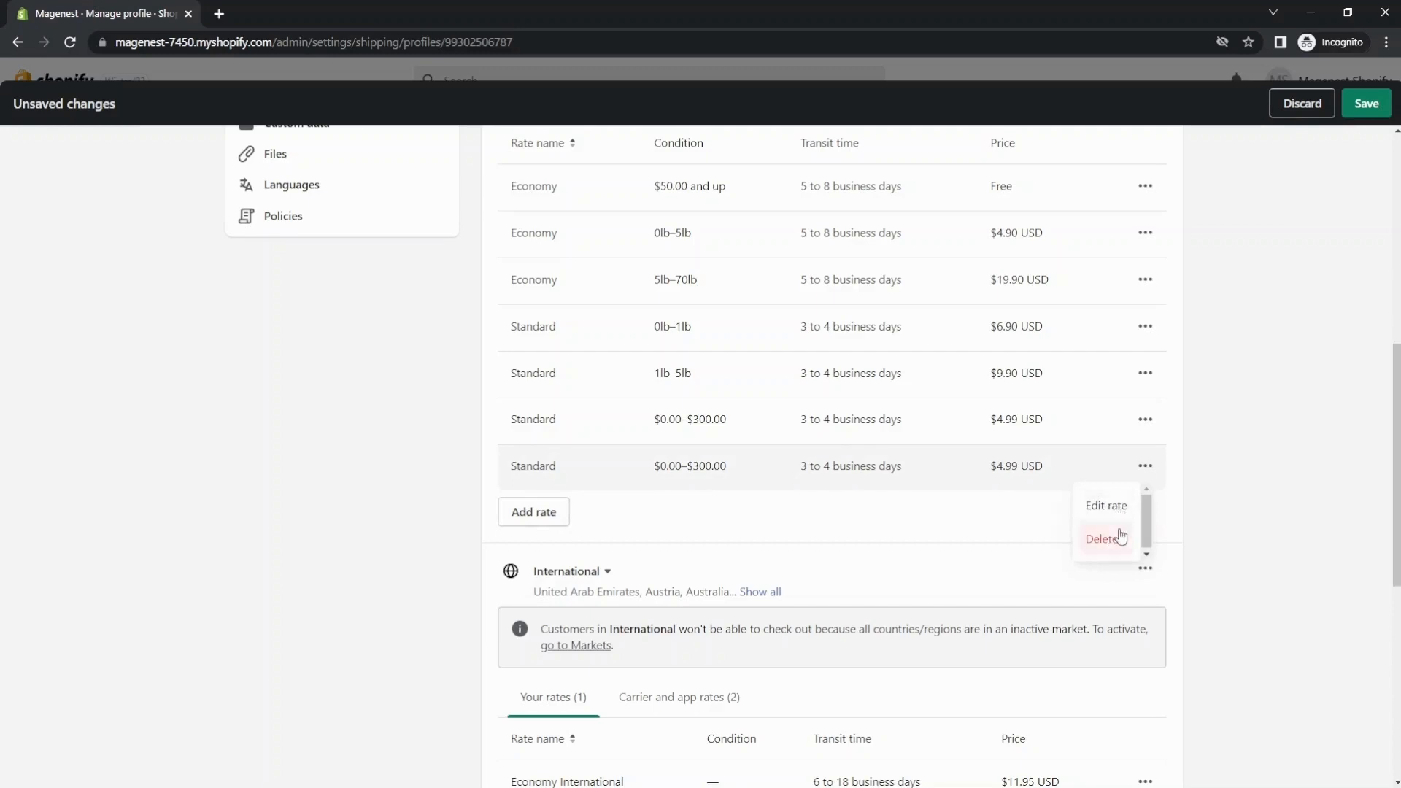
click(1180, 518)
scroll(711, 556, down, 1)
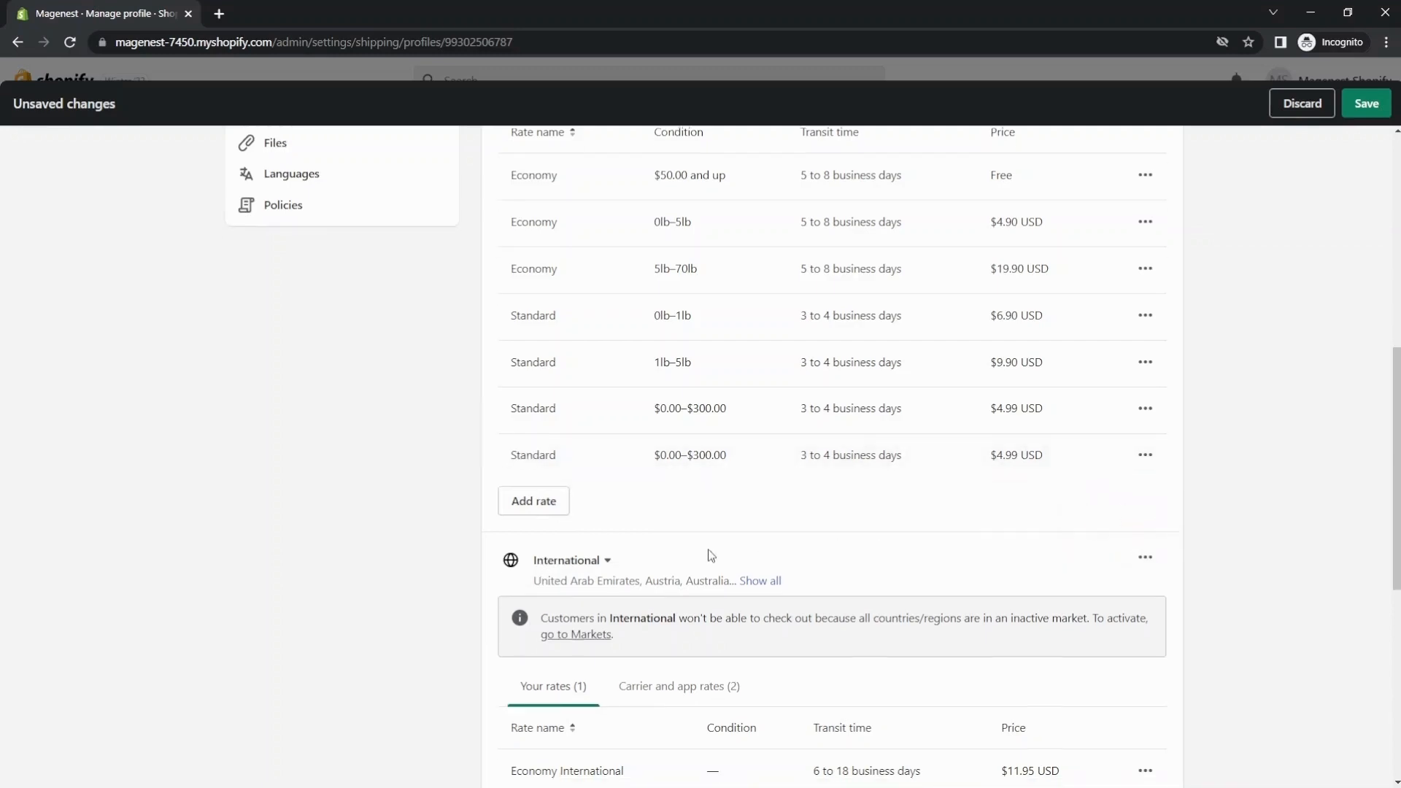
scroll(712, 556, down, 3)
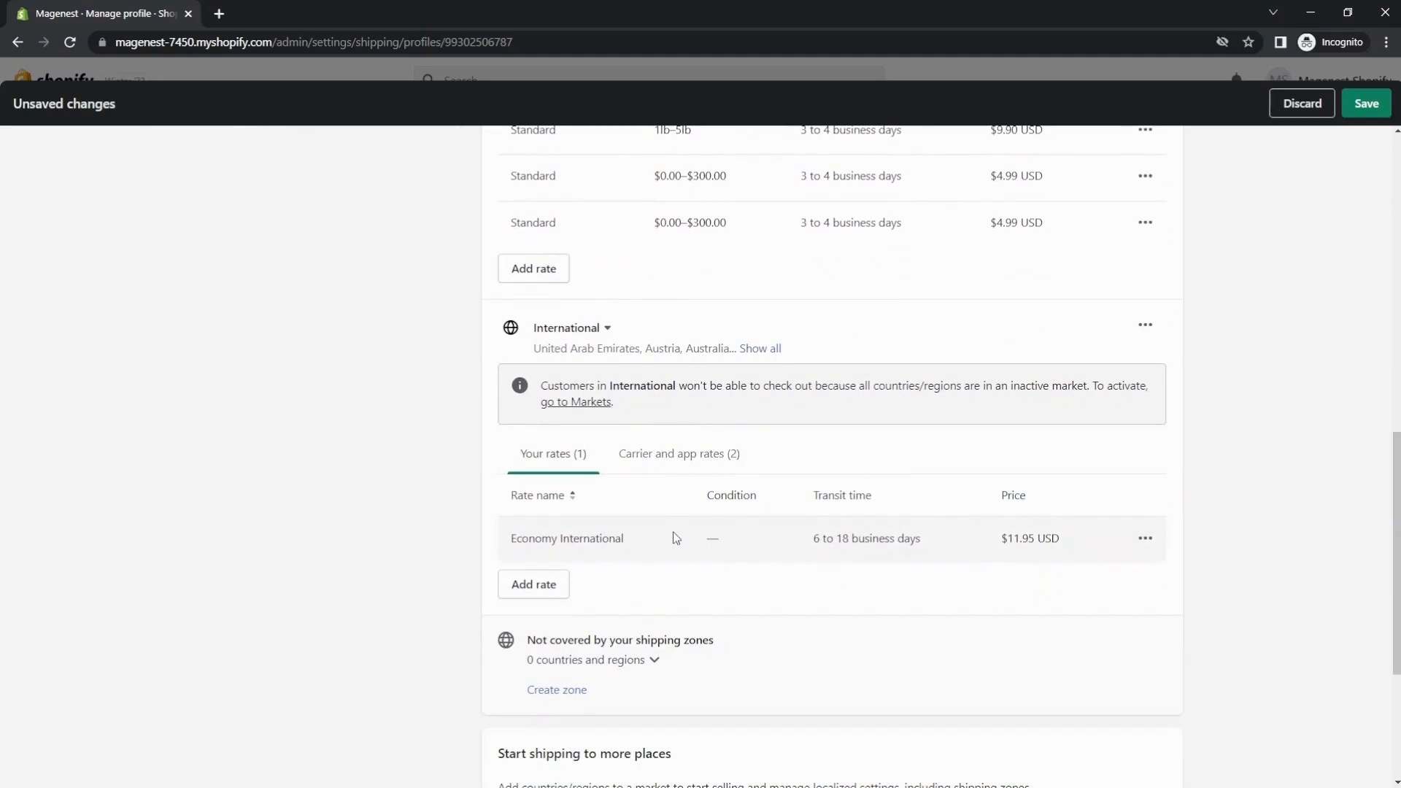
click(751, 349)
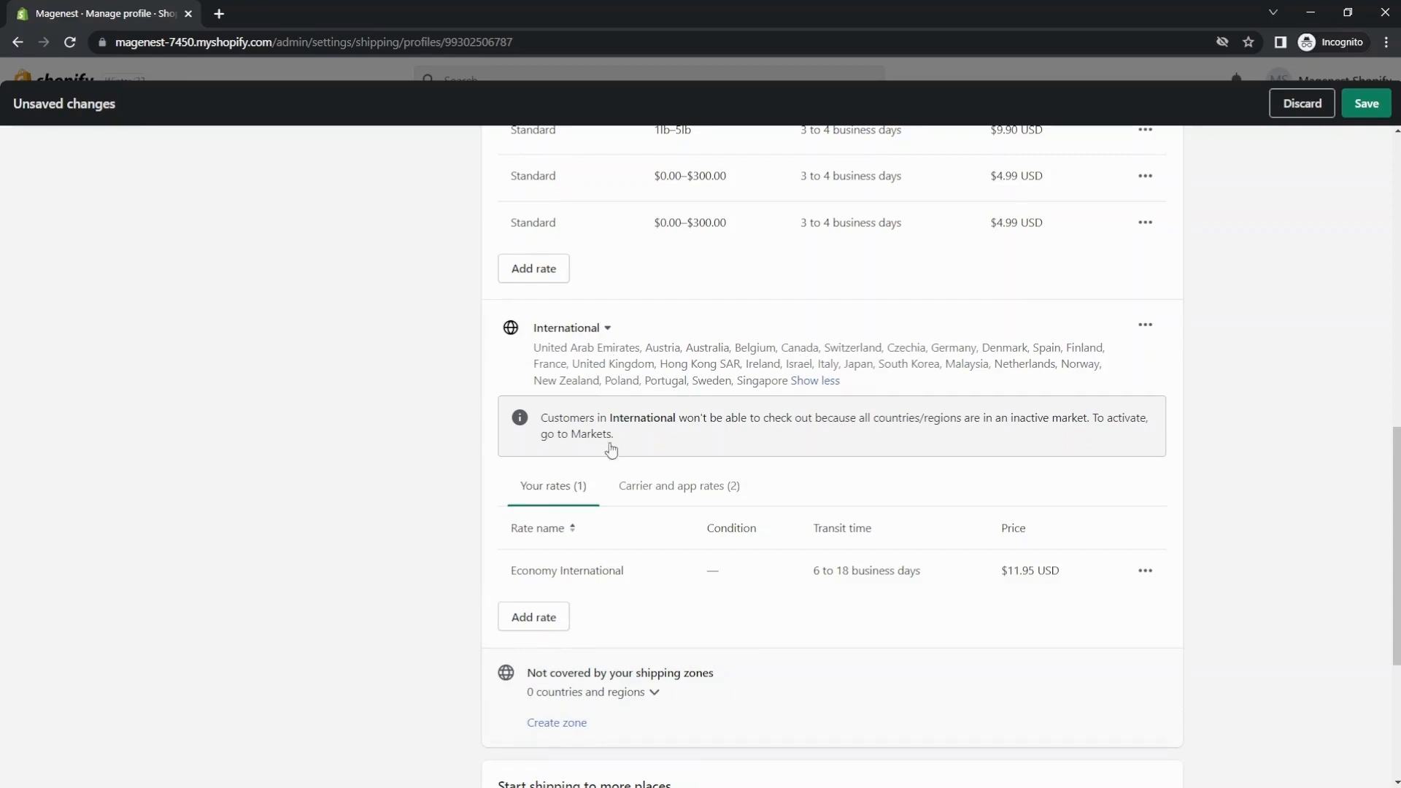
Step: Add a free self-set rate with Economy International (6 to 18 business days) transit time to the International zone
click(551, 622)
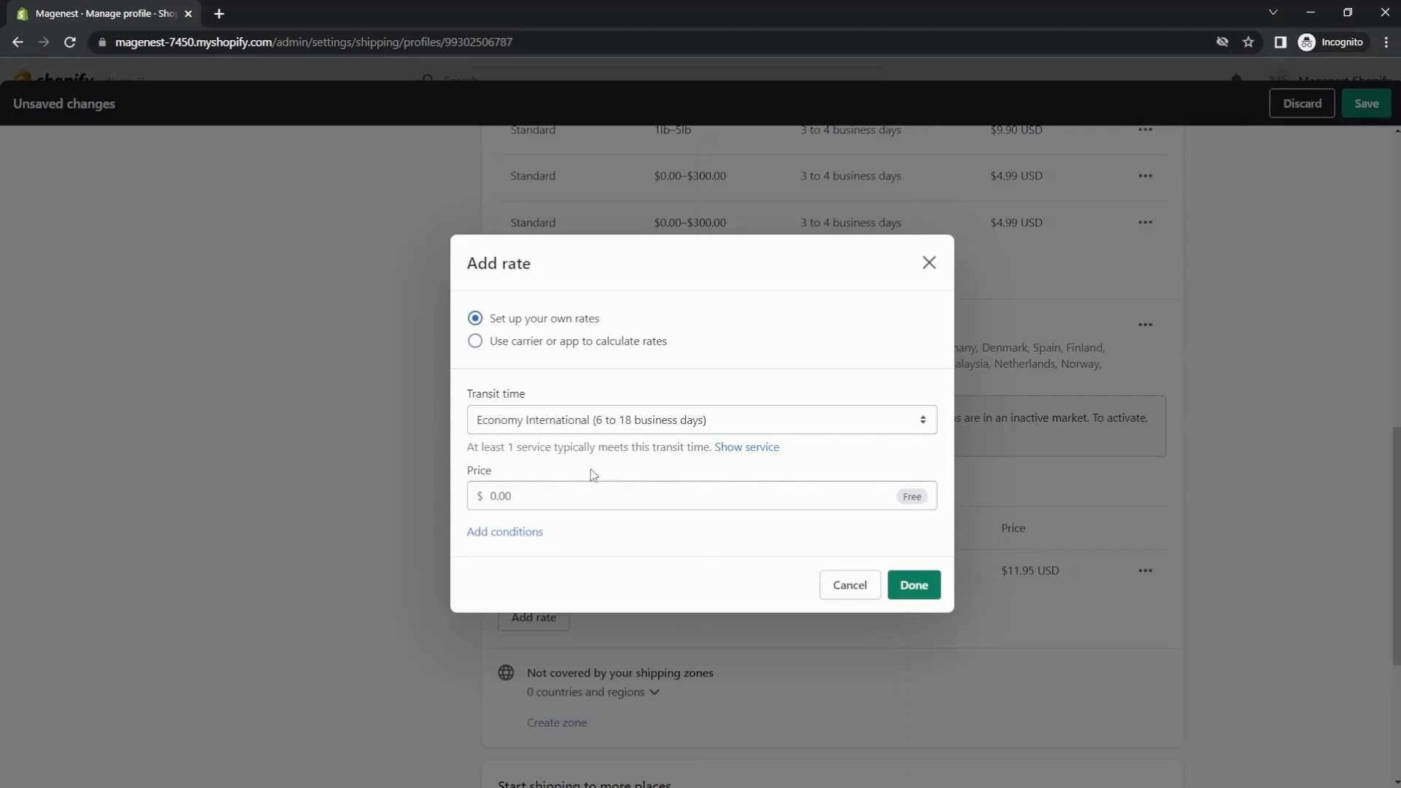
click(665, 429)
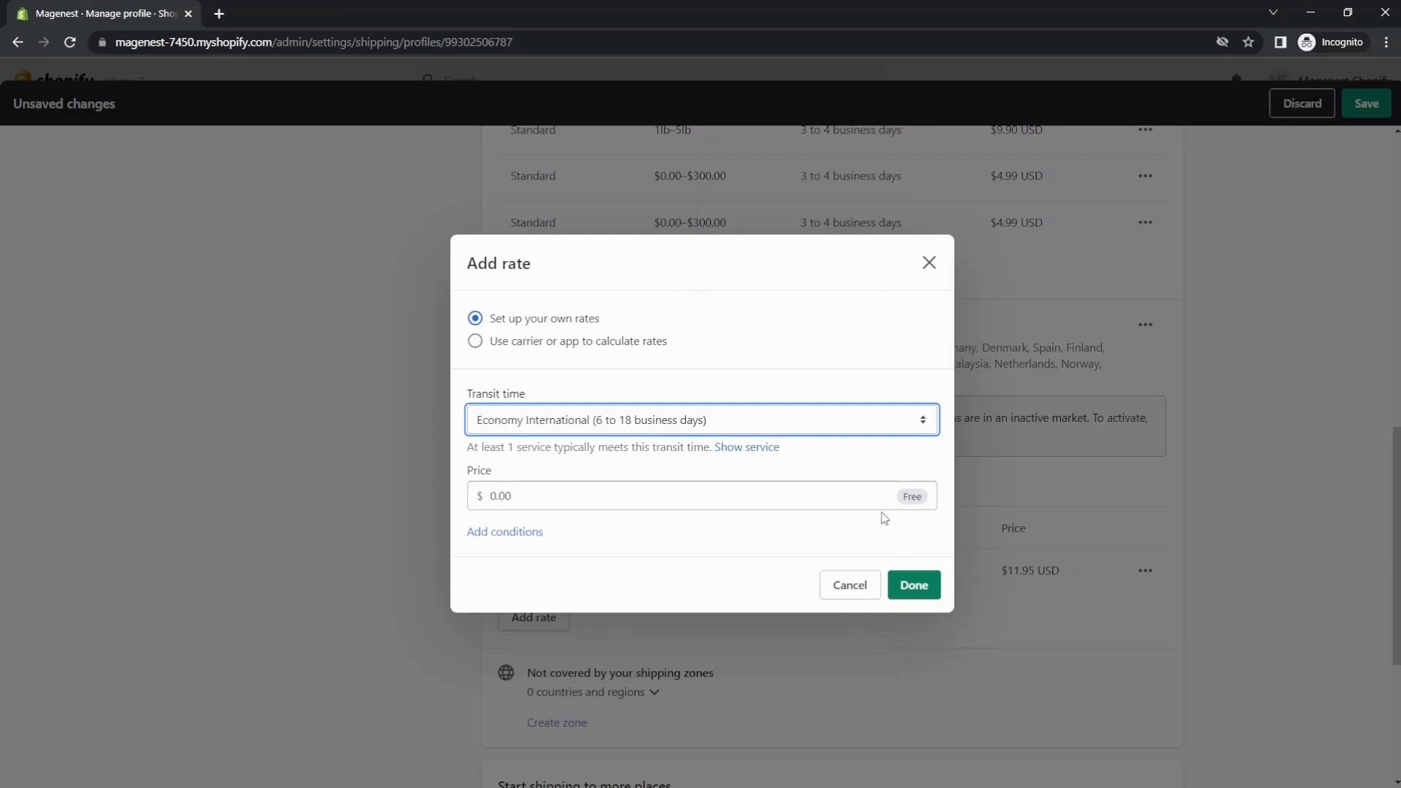
click(916, 586)
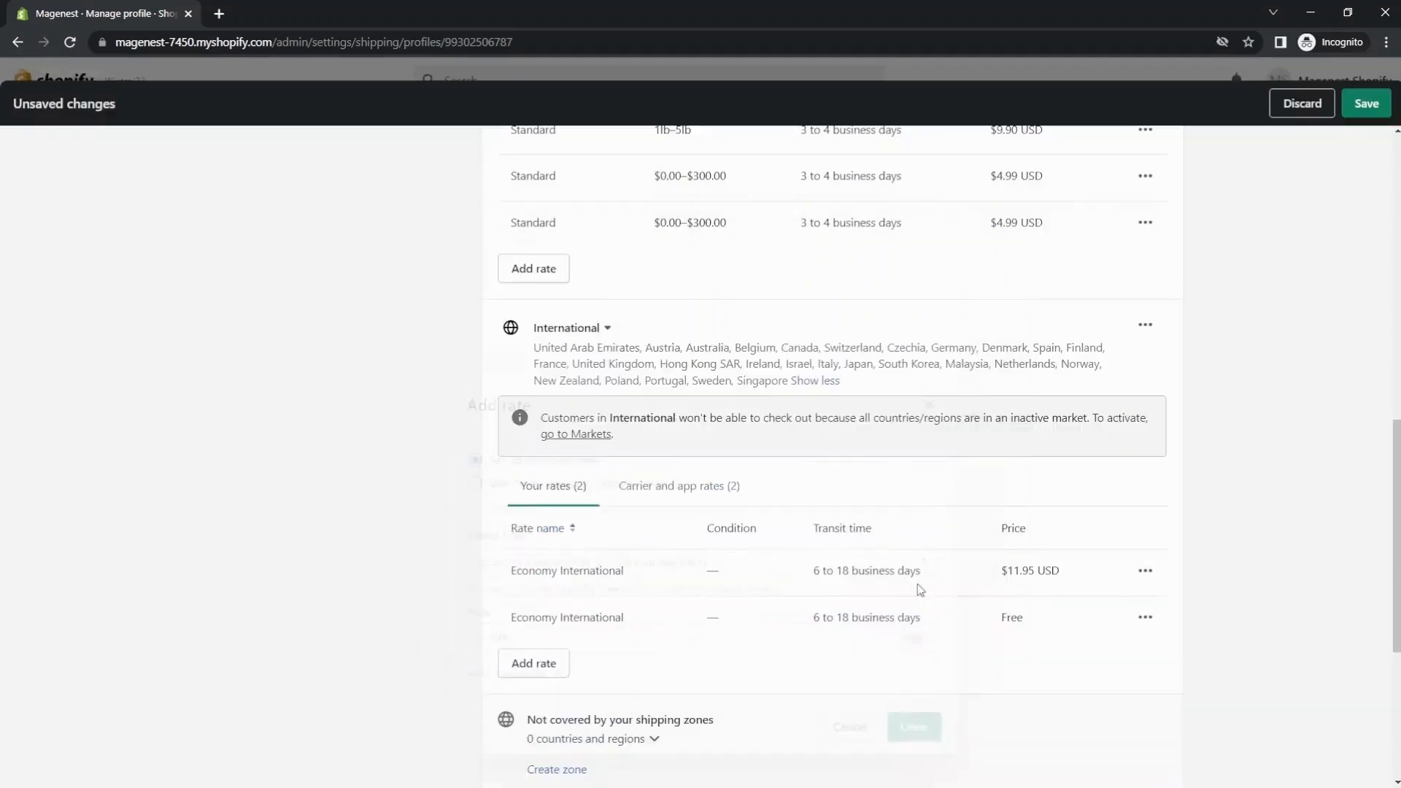
Step: Set the price of the free Economy International rate to $10.99 and save the shipping profile
scroll(1045, 617, down, 1)
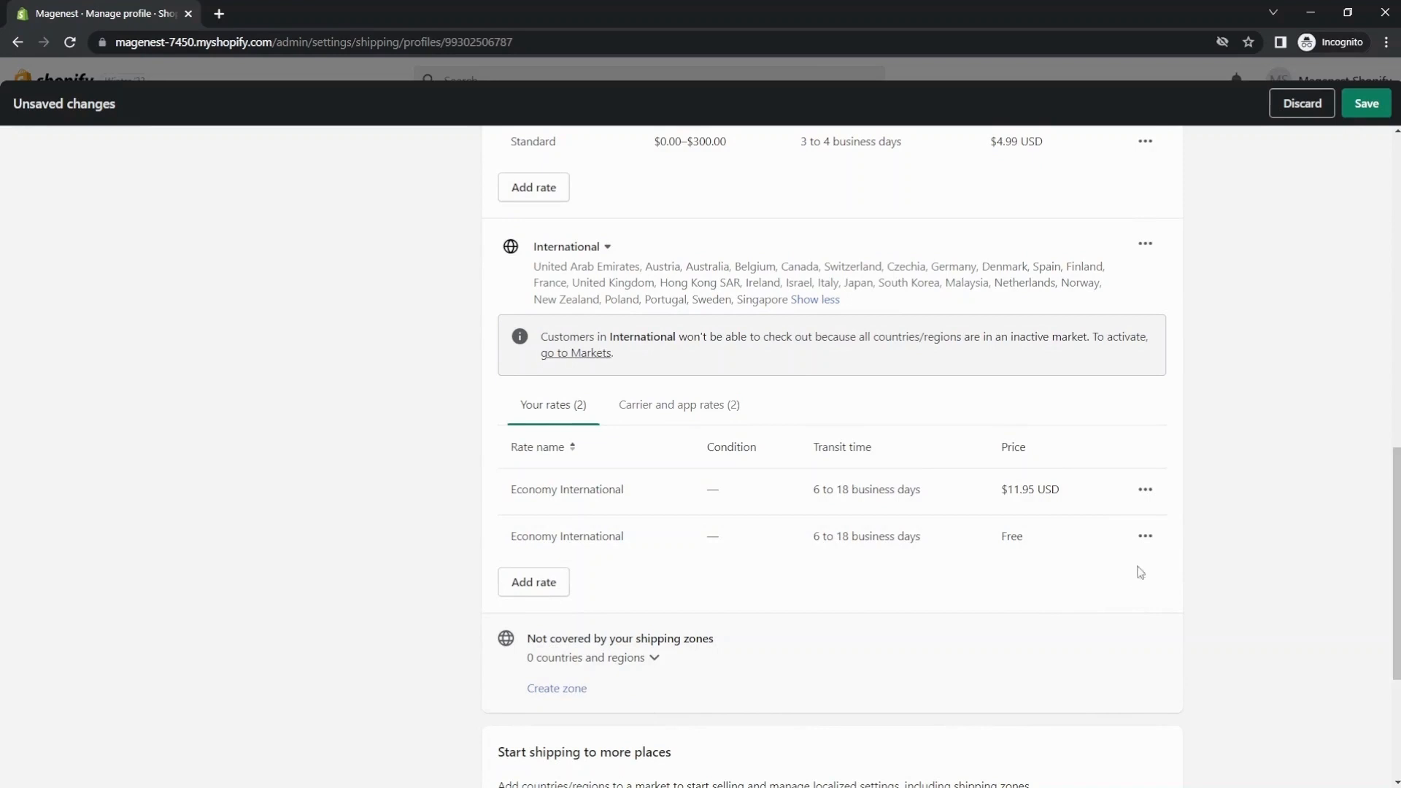
click(1142, 538)
click(1106, 577)
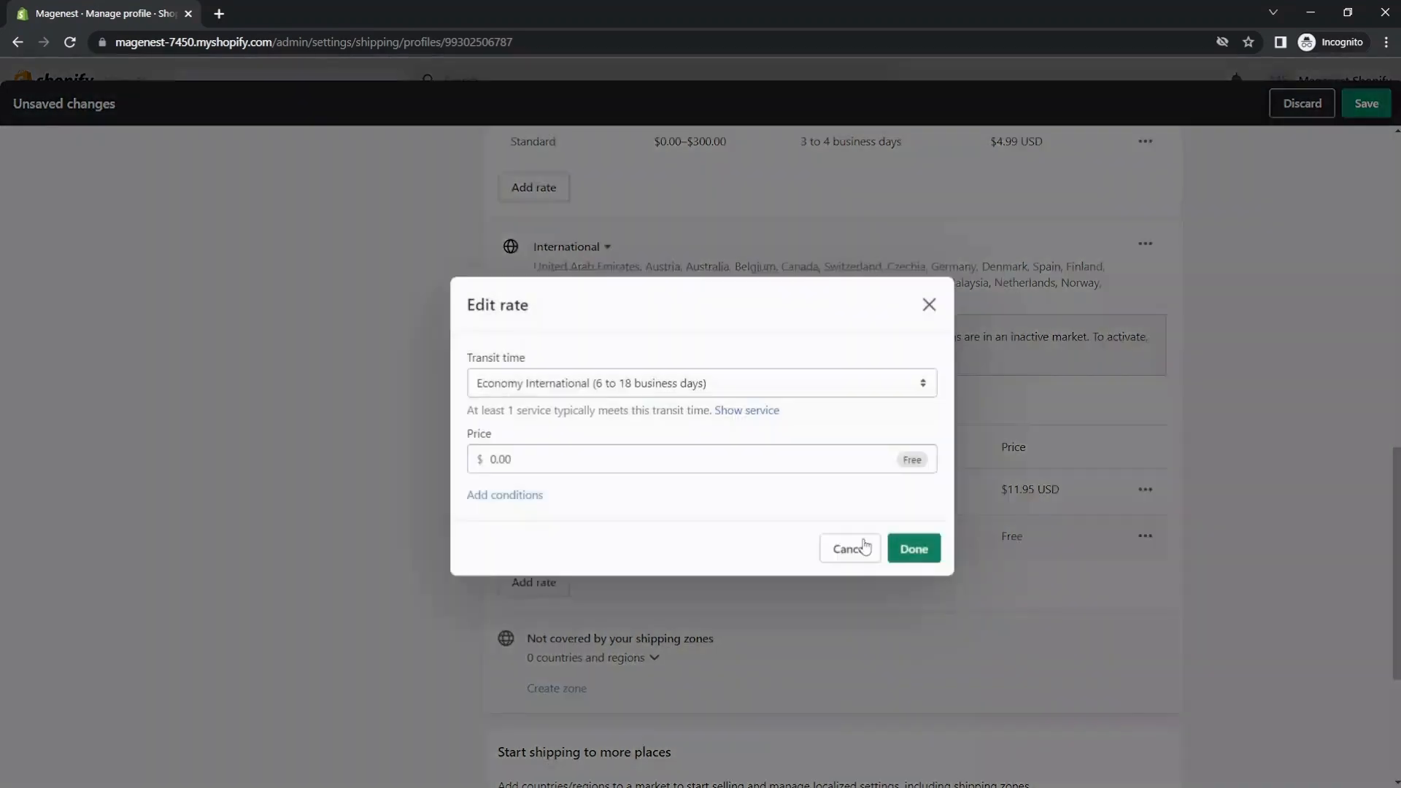
click(499, 456)
text(1.00)
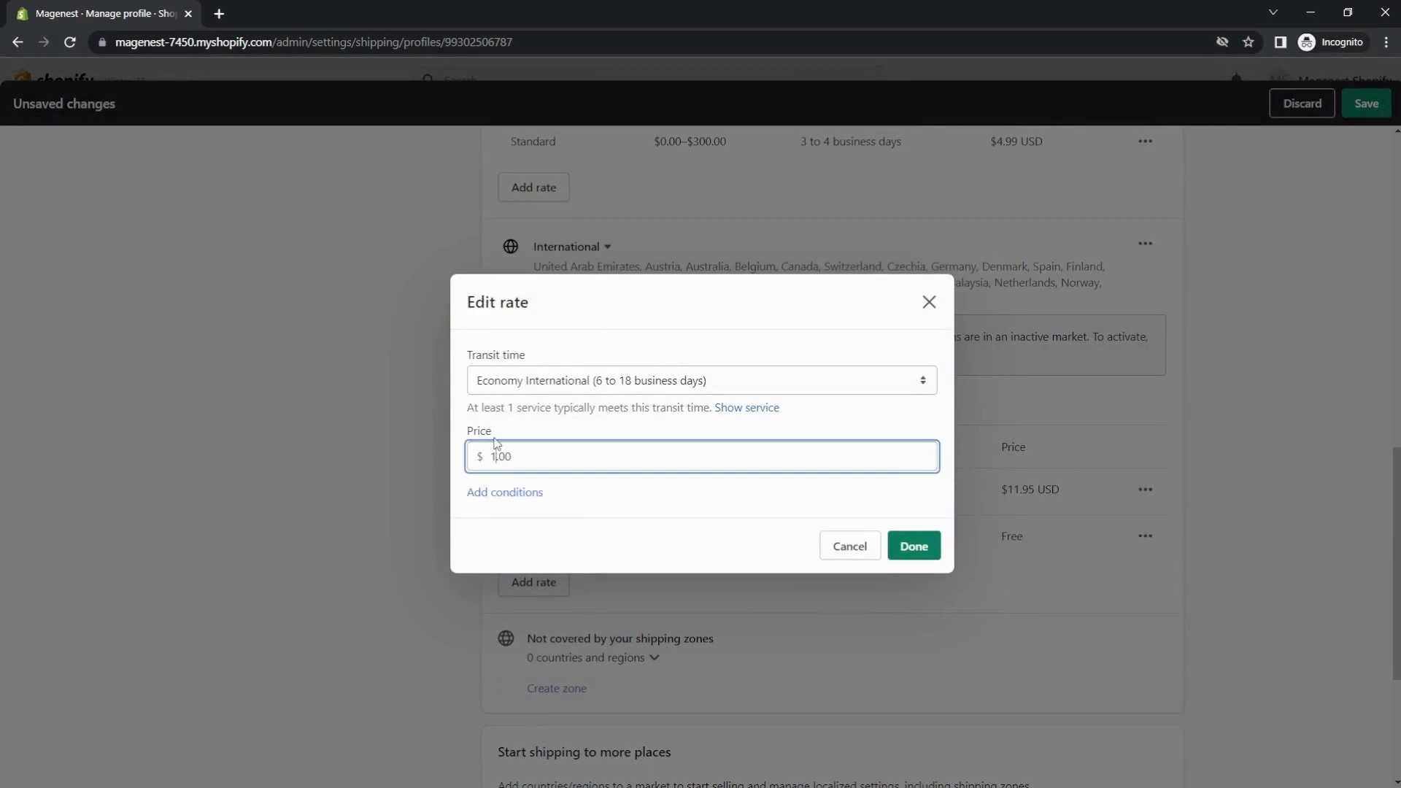
text(0)
click(915, 547)
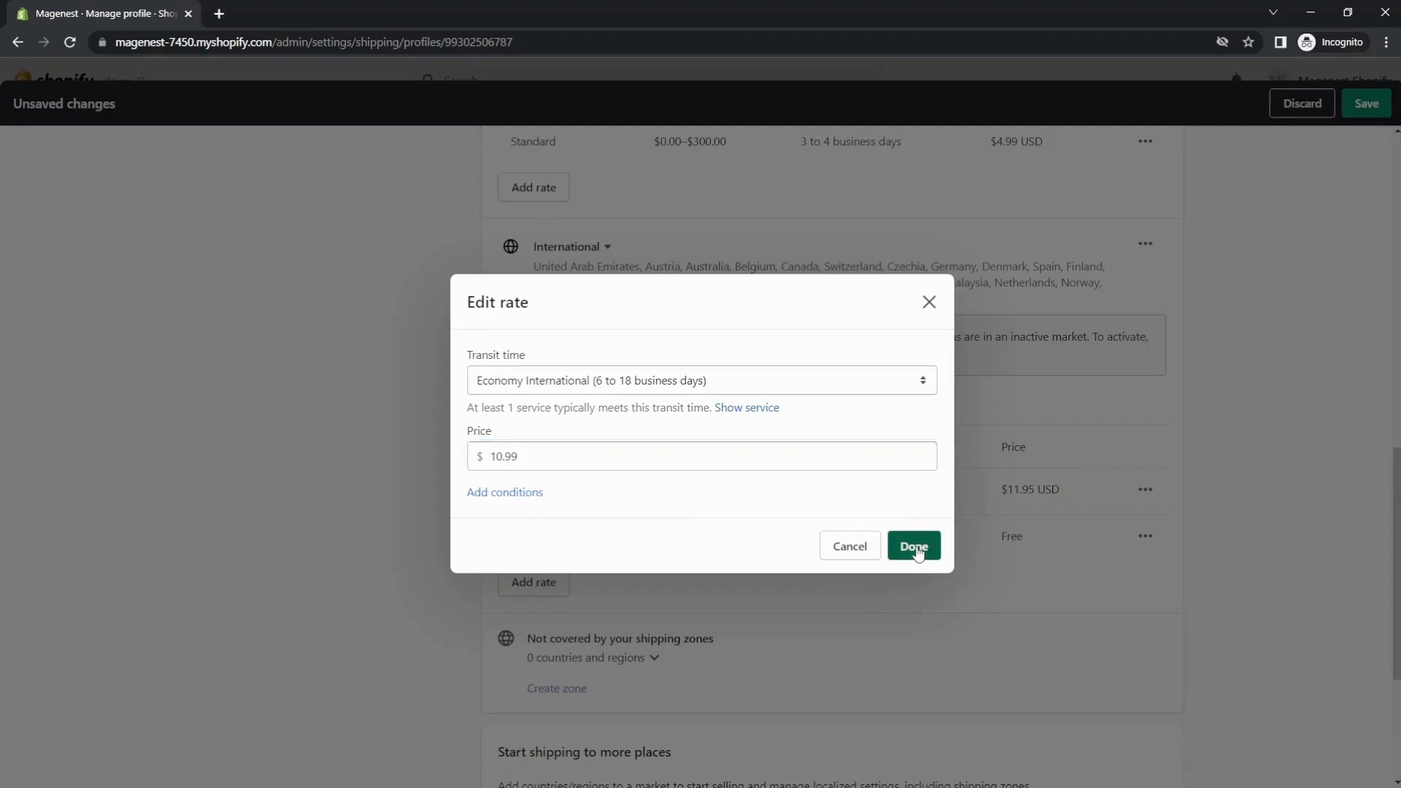
scroll(985, 510, up, 8)
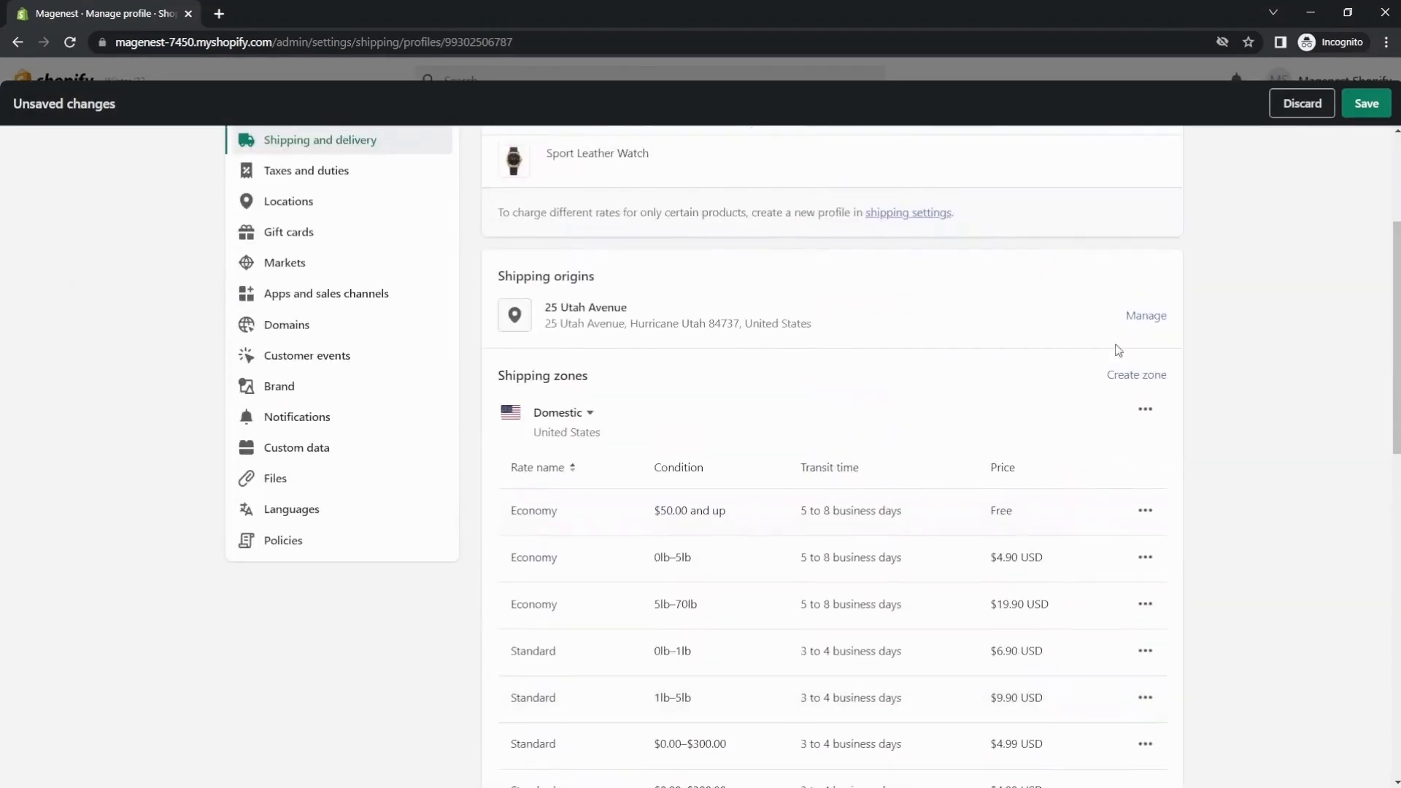
click(1365, 107)
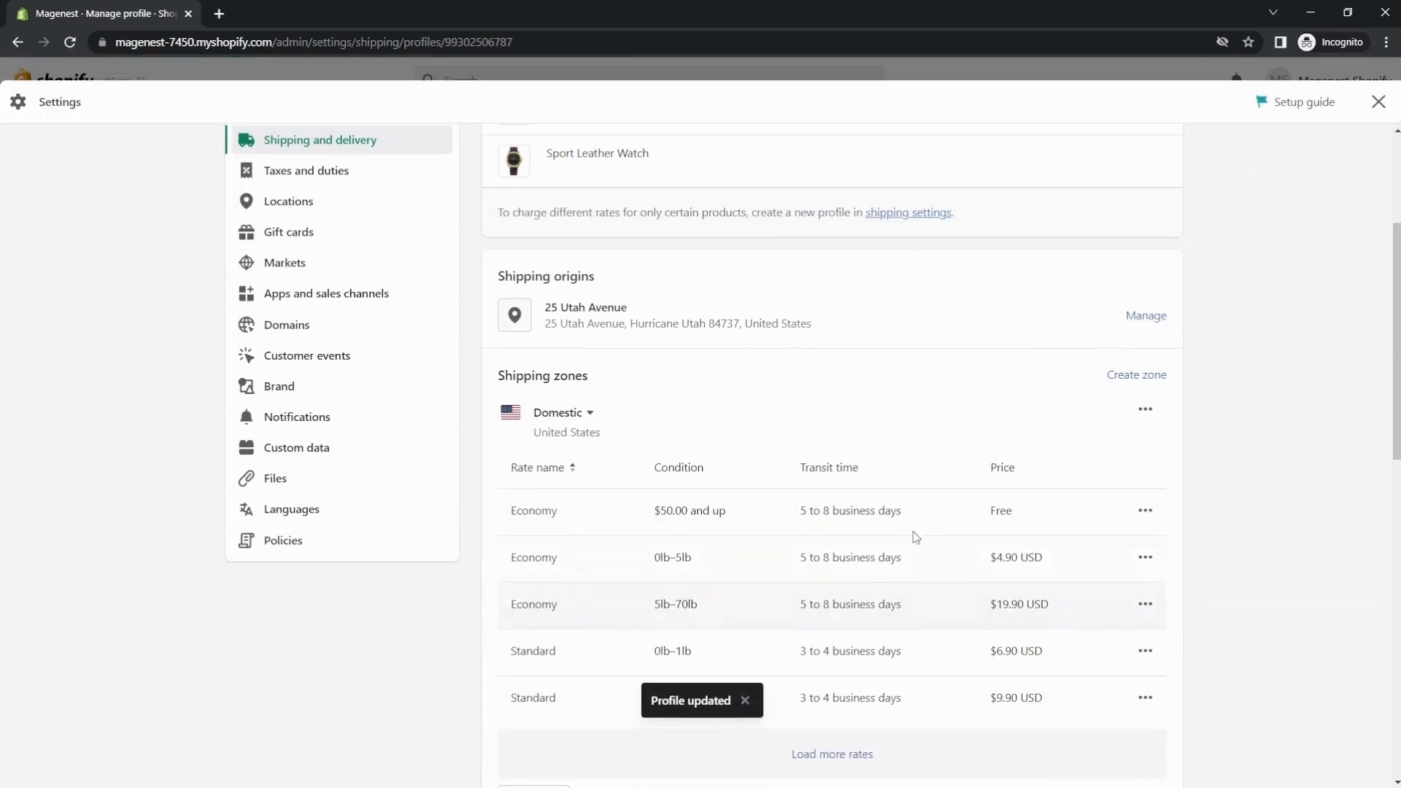
Step: Load the remaining Domestic rates and review the full list in the saved profile
scroll(798, 524, down, 1)
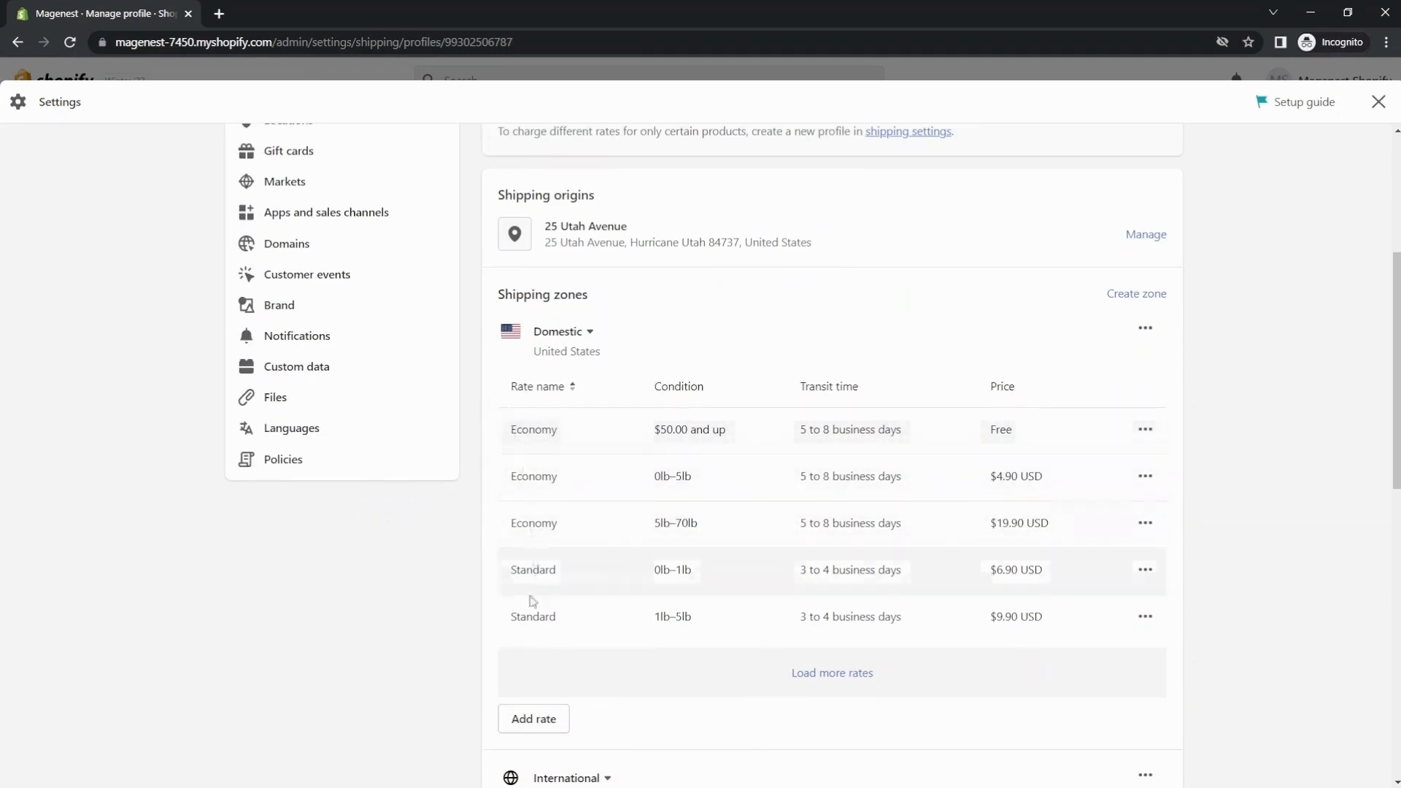
click(846, 672)
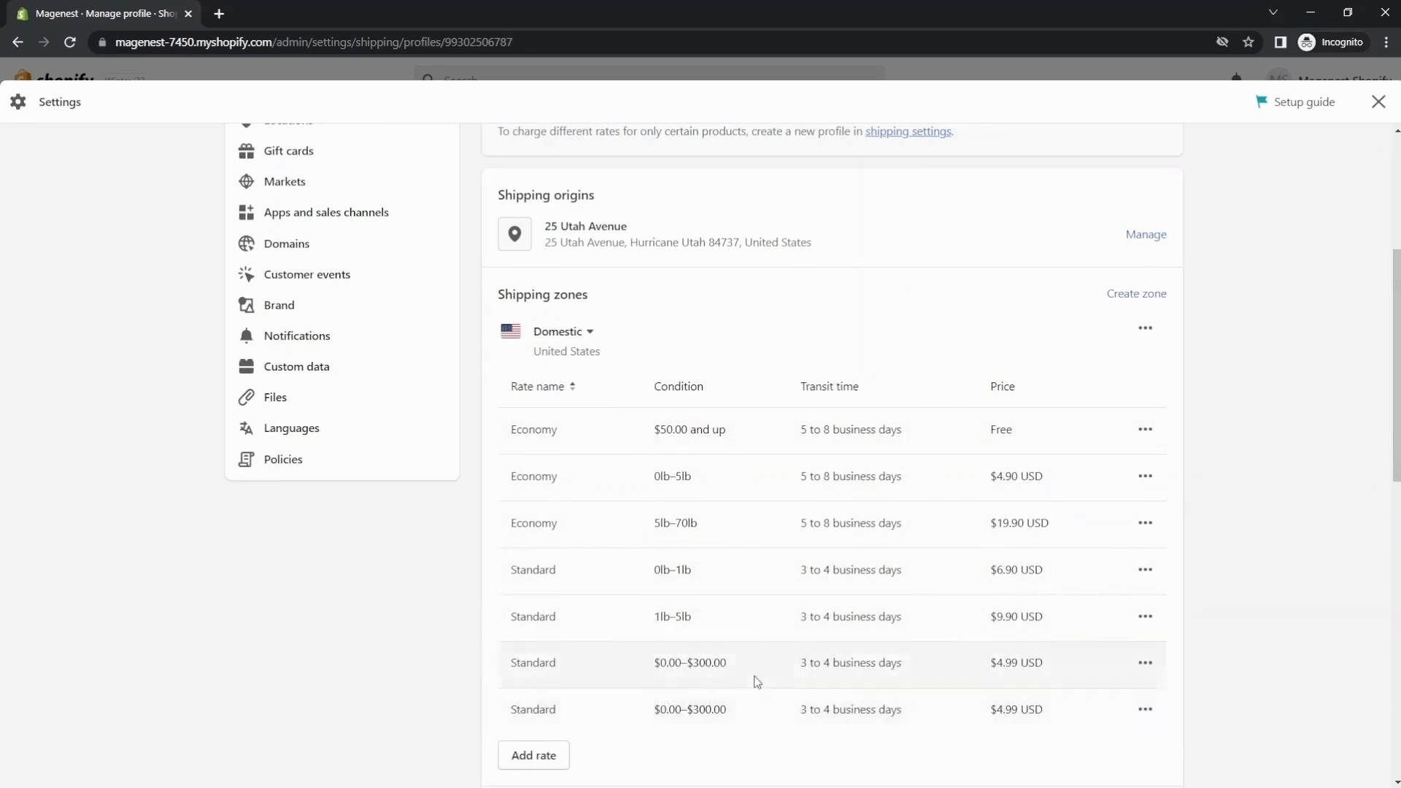
scroll(762, 642, up, 1)
scroll(737, 619, up, 3)
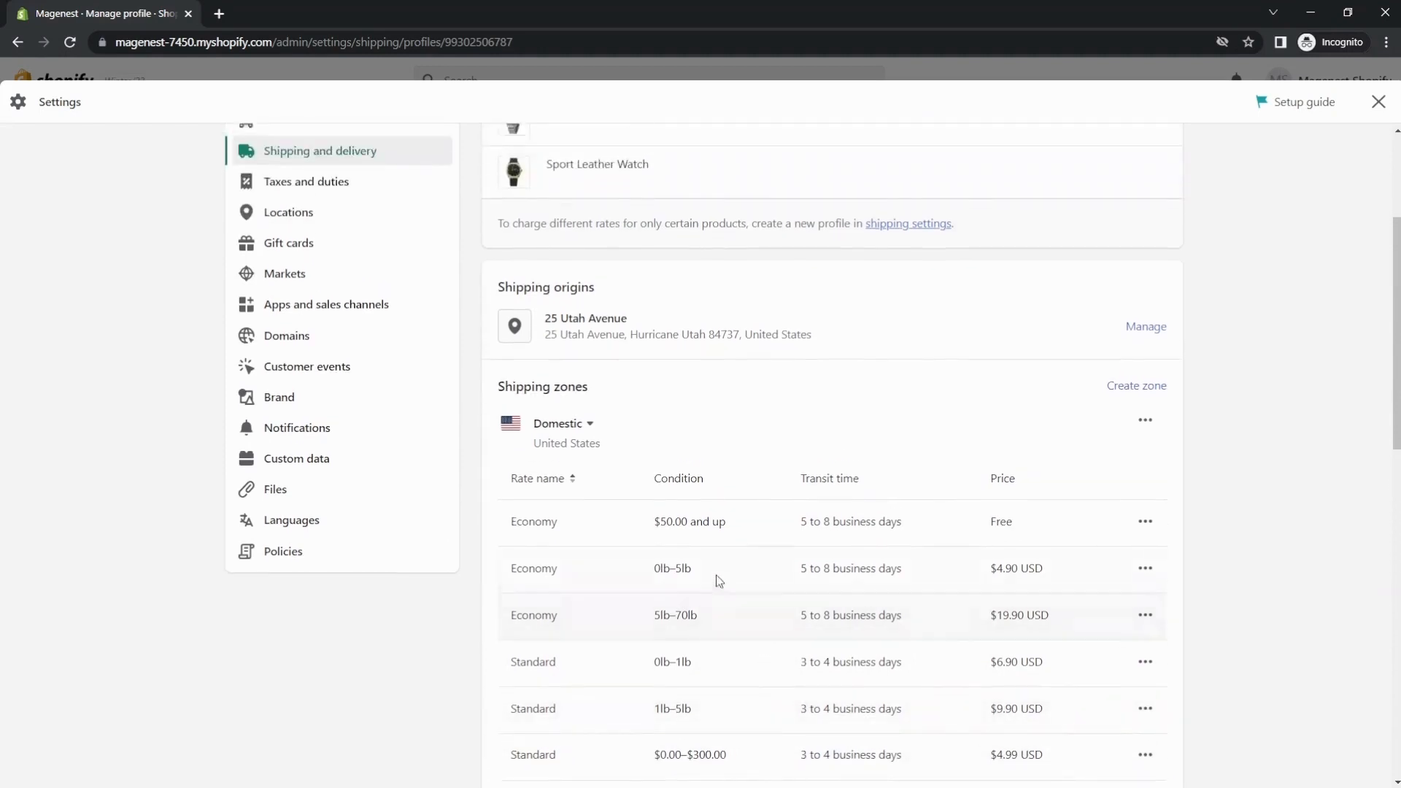